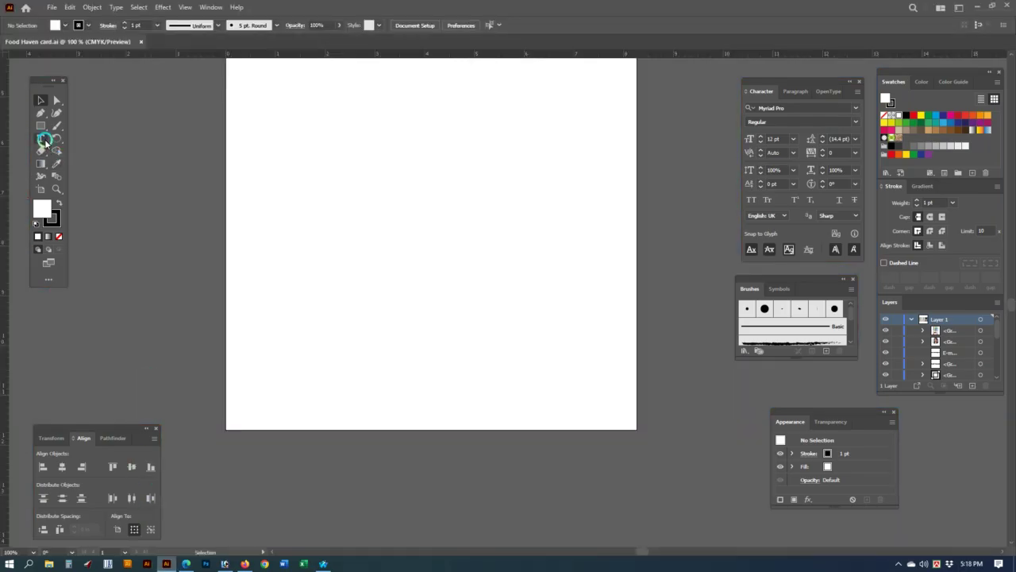
Place a large placeholder text line on the artboard
click(42, 139)
click(750, 108)
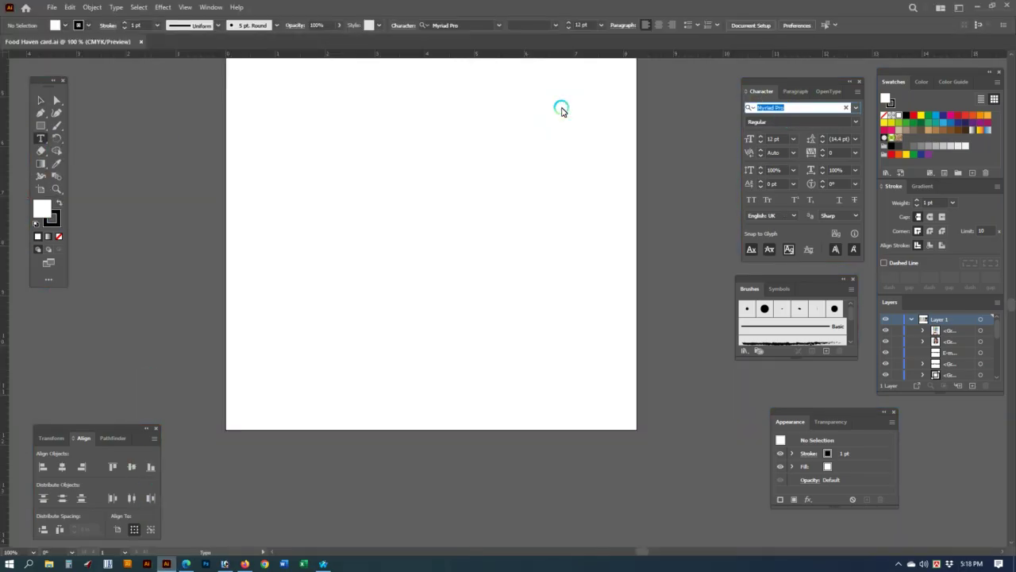
text(make a job id)
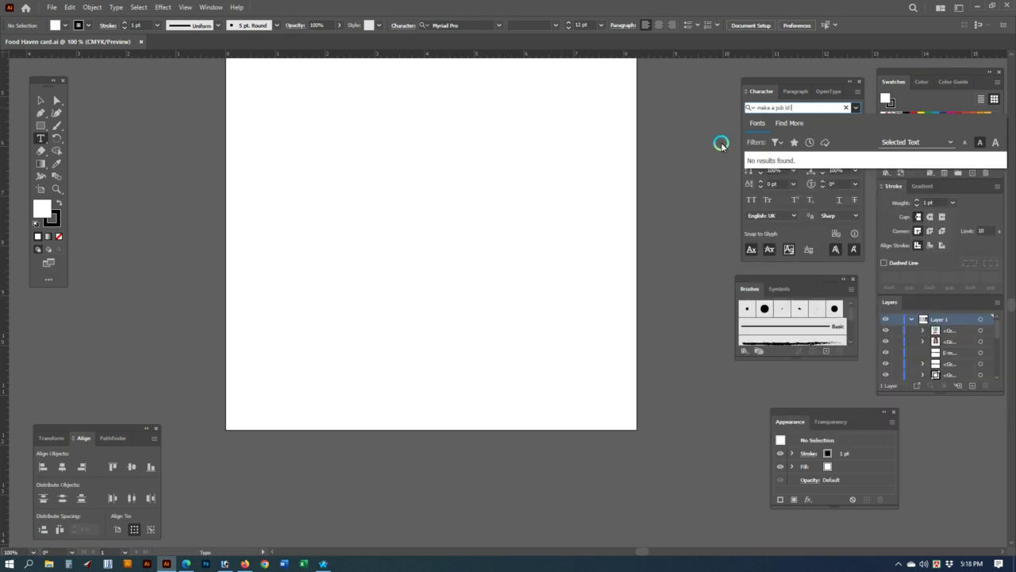
click(40, 100)
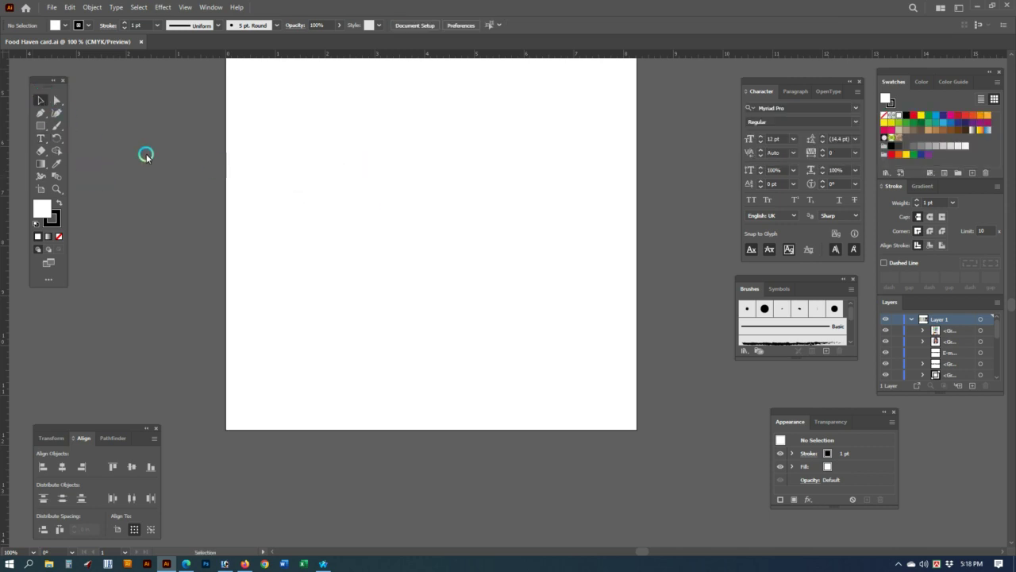
click(283, 186)
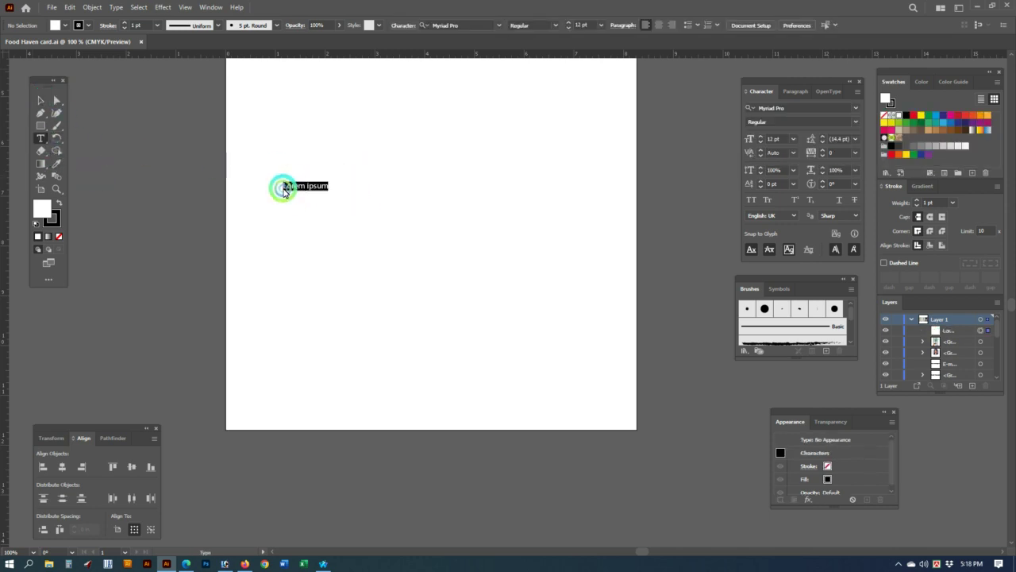
key(Escape)
drag(329, 193, 402, 229)
Retype the intro text as 'Make… So start no', move it up, then delete it
double_click(388, 210)
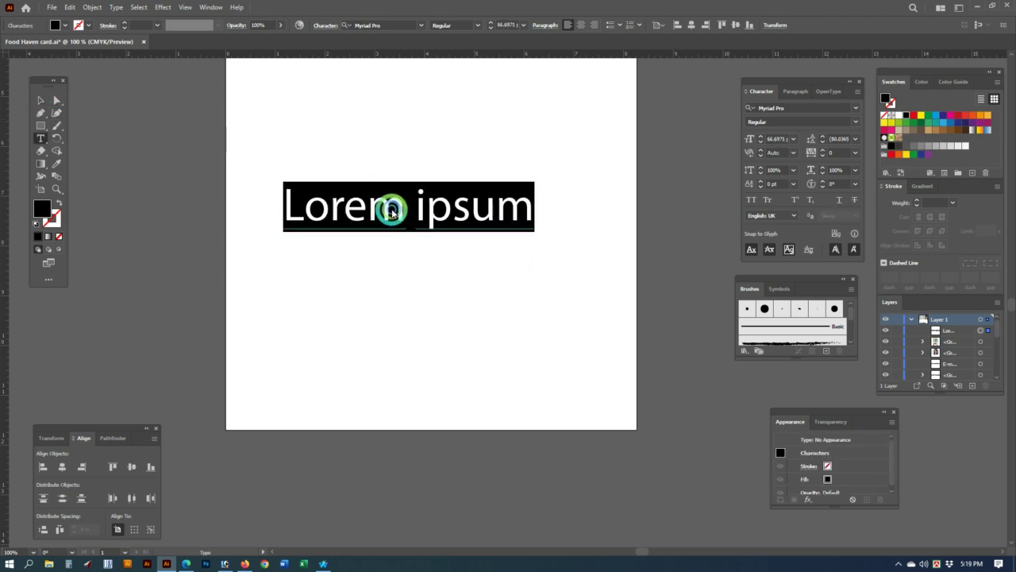
text(Make a job id Card)
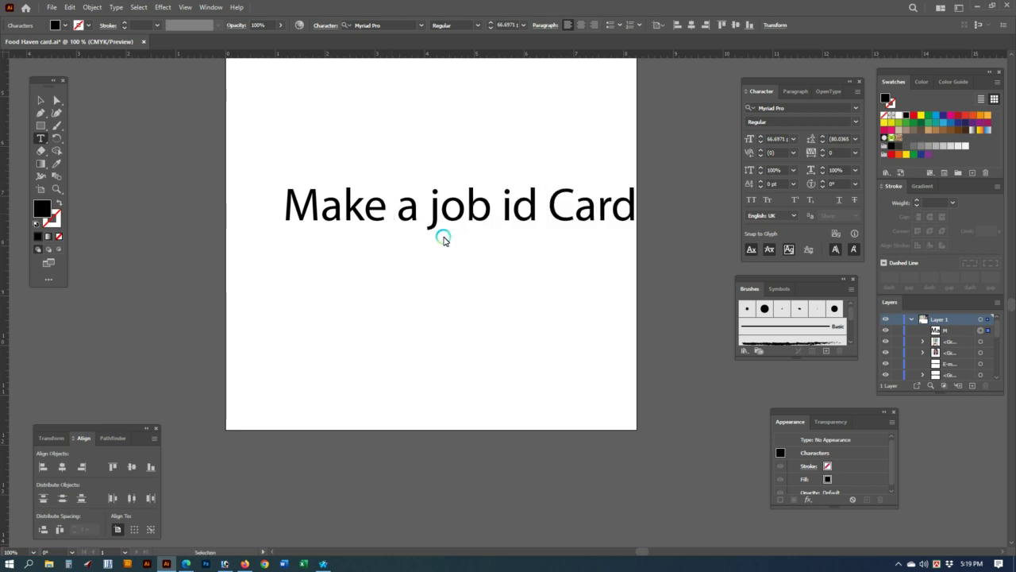
key(Escape)
drag(588, 208, 609, 139)
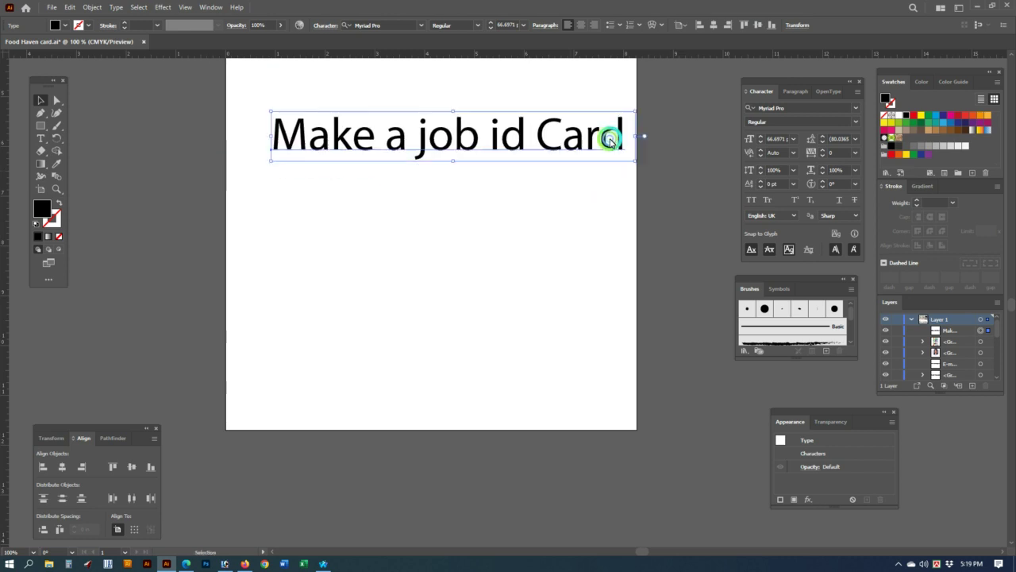
double_click(610, 140)
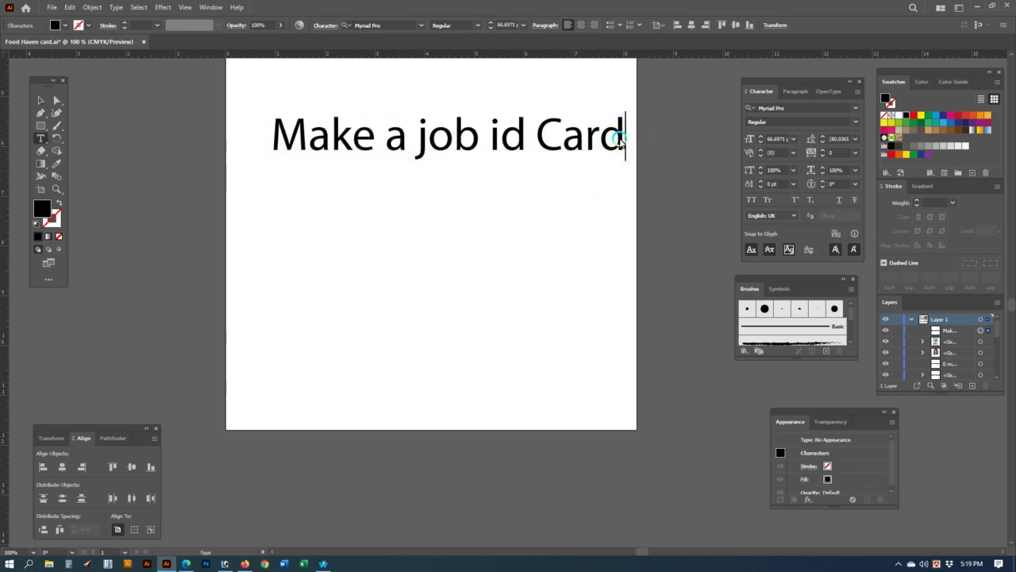
text(So st)
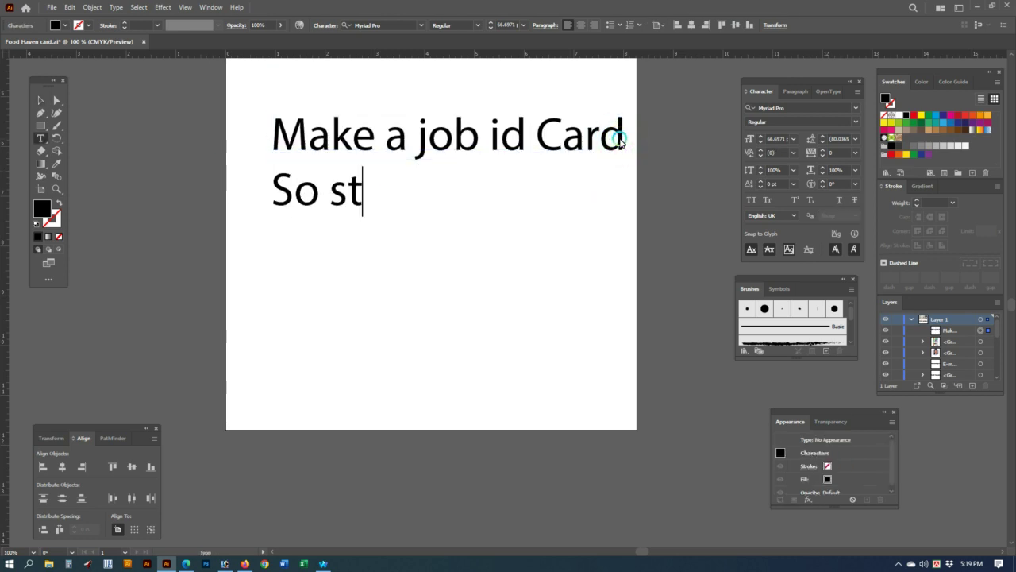
text(art now...)
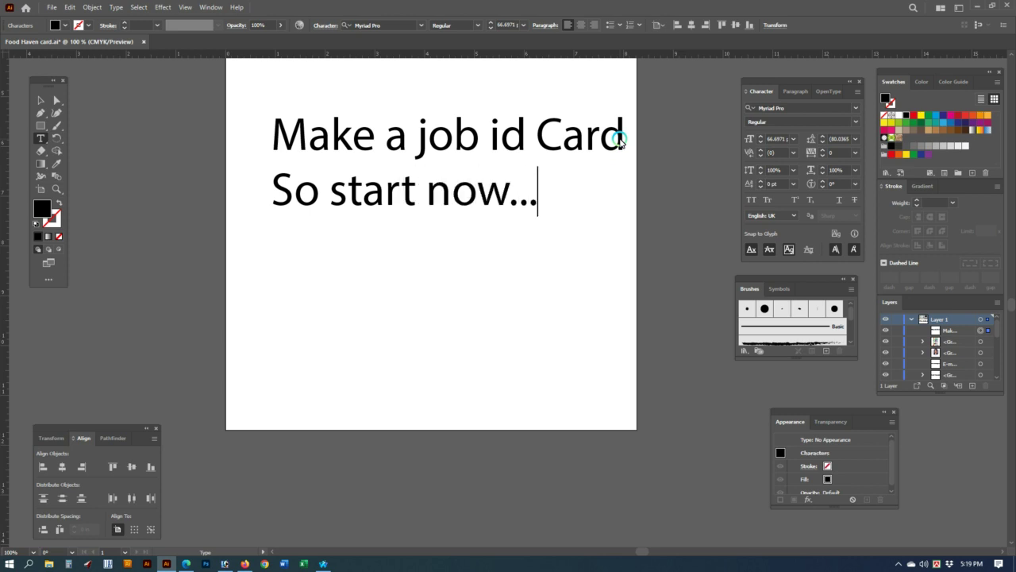
key(Escape)
key(Delete)
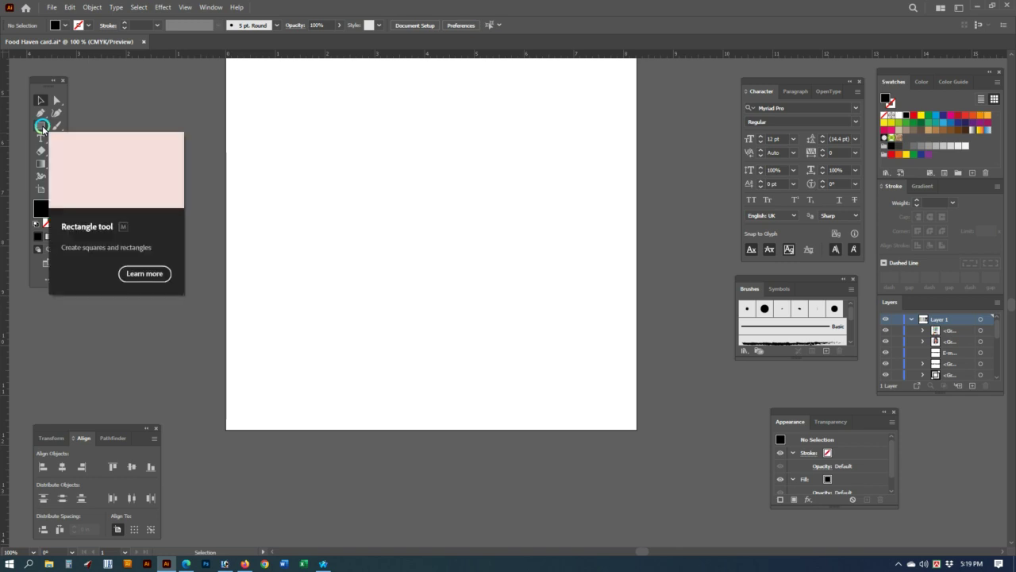
Draw a rough black rectangle on the artboard, then undo it
click(42, 126)
right_click(198, 57)
click(86, 423)
click(49, 437)
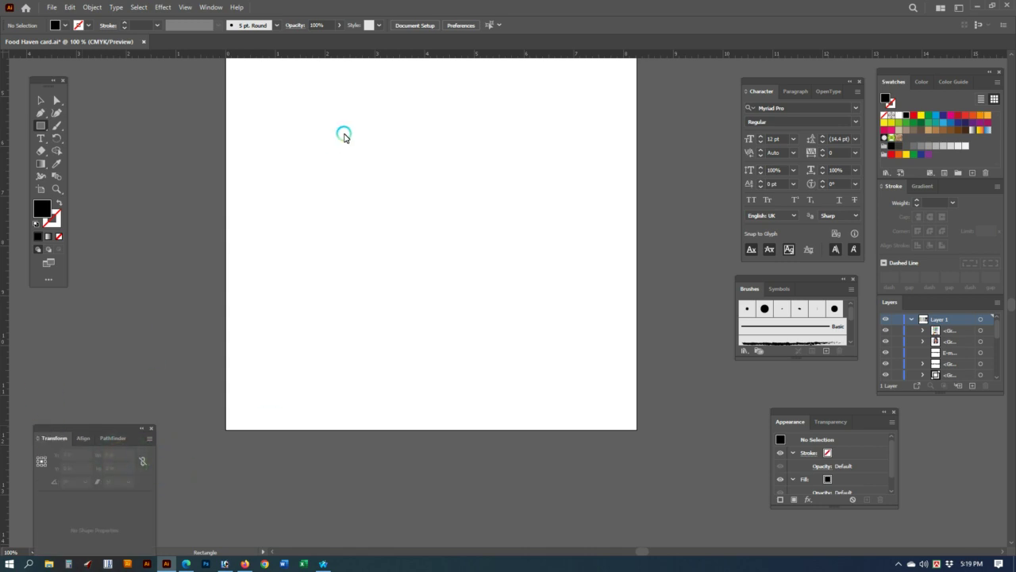
drag(291, 121, 372, 219)
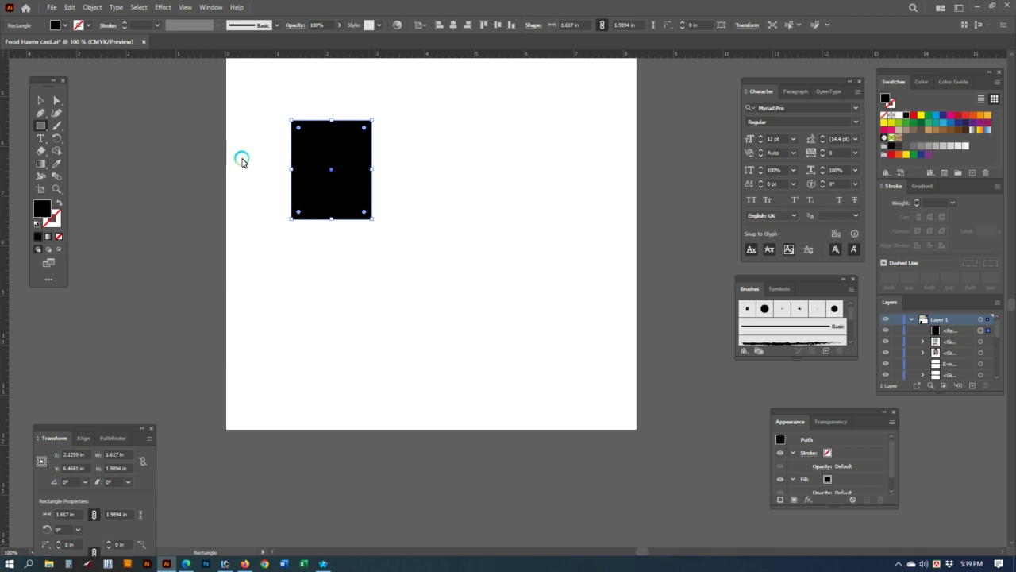
key(ctrl+z)
Create a black rectangle 2.2 in wide and 3.4 in tall by entering its size
click(41, 125)
click(346, 174)
click(527, 270)
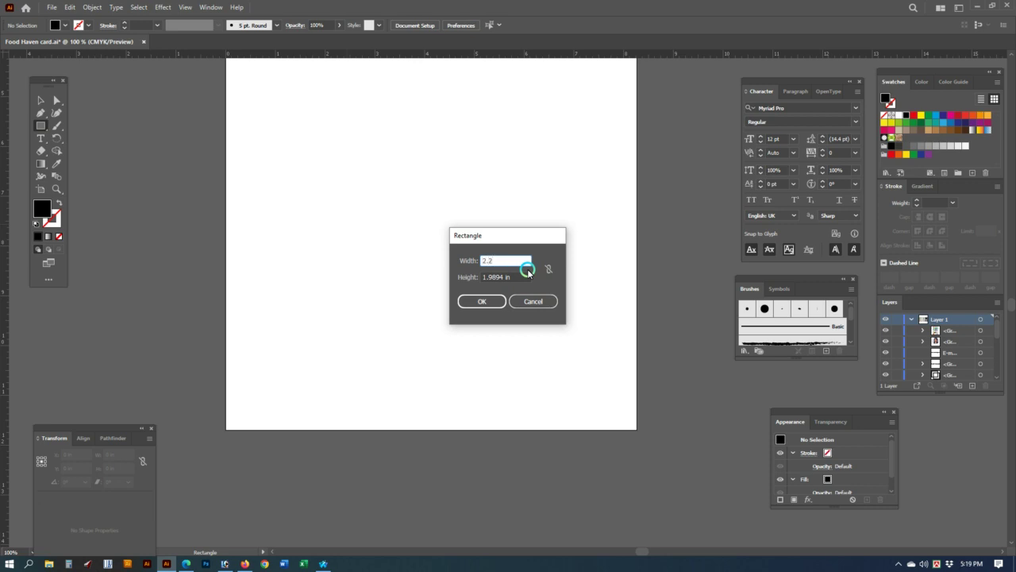
key(Tab)
text(3)
key(Return)
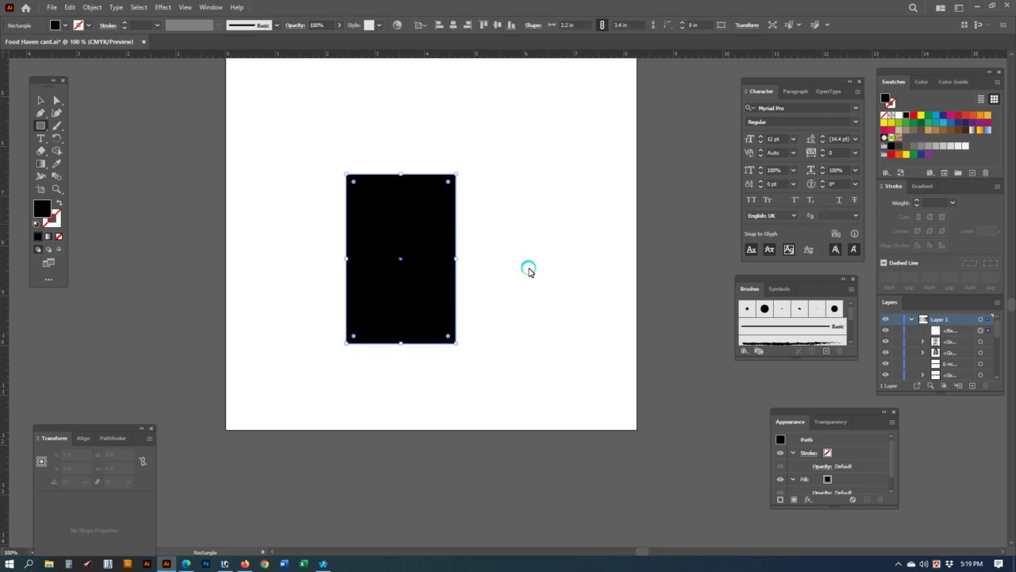
Remove the rectangle's fill to leave a black outline and shift it slightly up
click(37, 224)
click(59, 235)
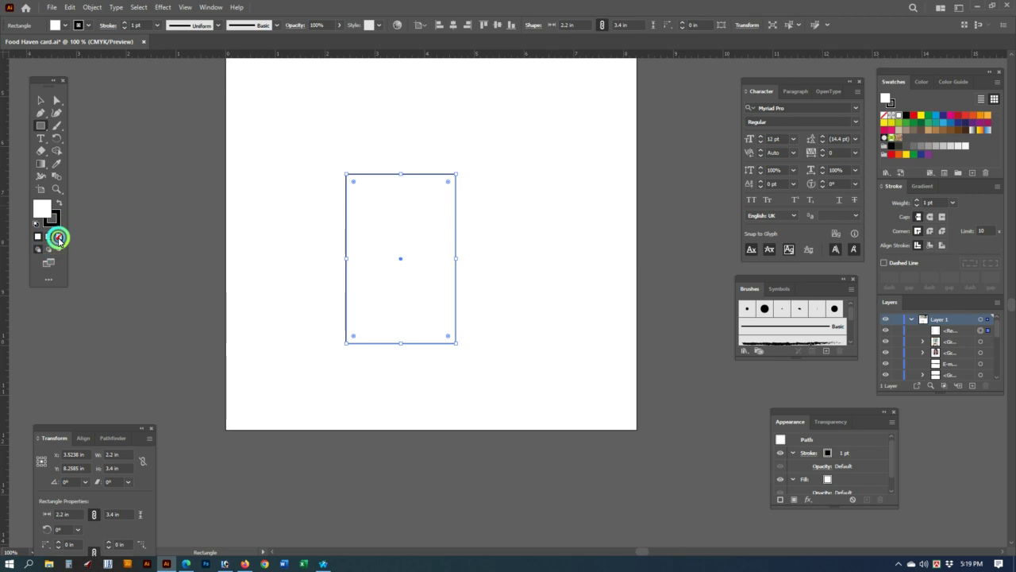
key(v)
click(458, 195)
drag(449, 182, 444, 134)
click(447, 187)
key(ctrl+plus)
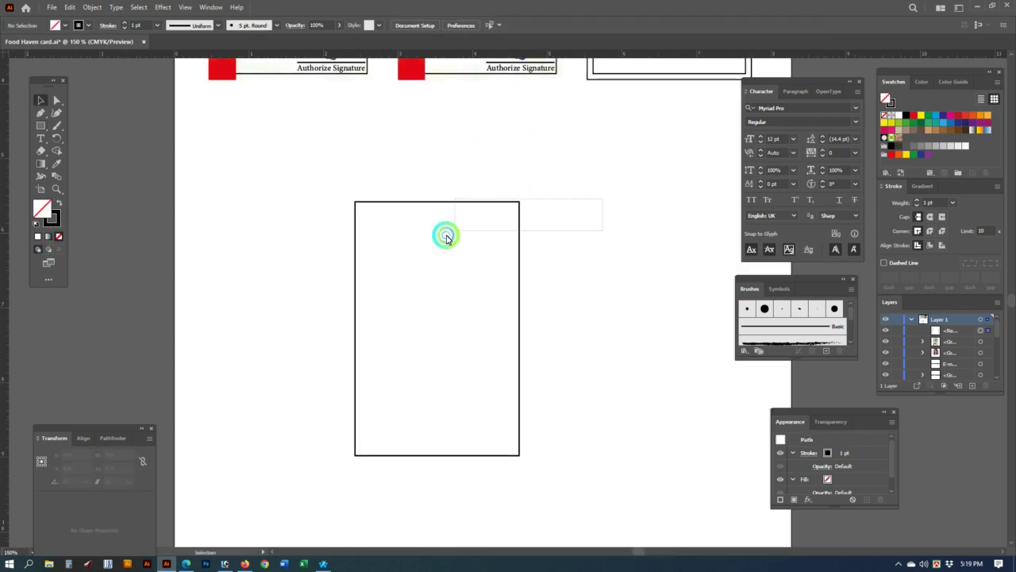
drag(345, 143, 307, 97)
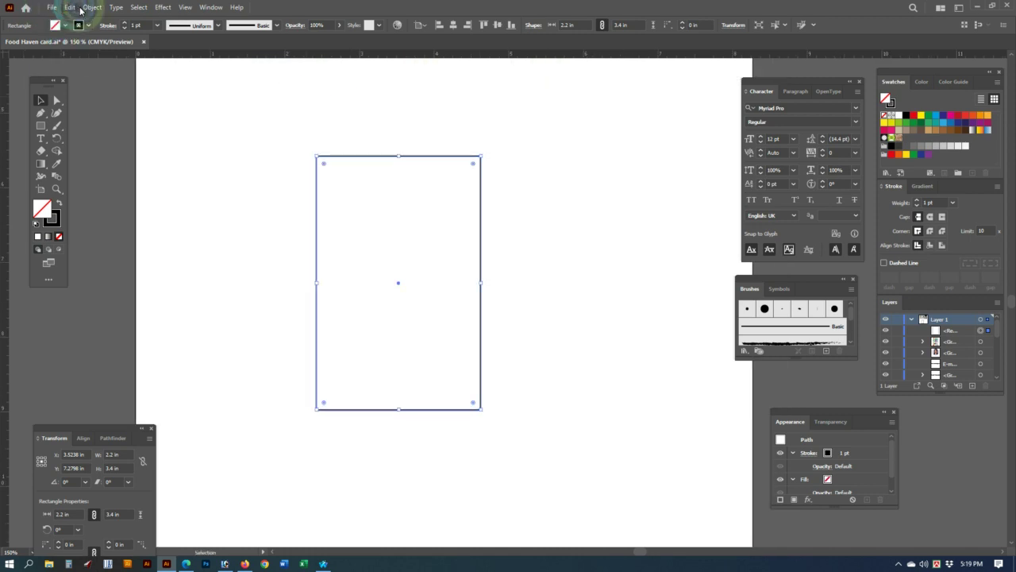
Copy the rectangle and paste a copy in front of the original
click(69, 8)
click(89, 58)
click(70, 7)
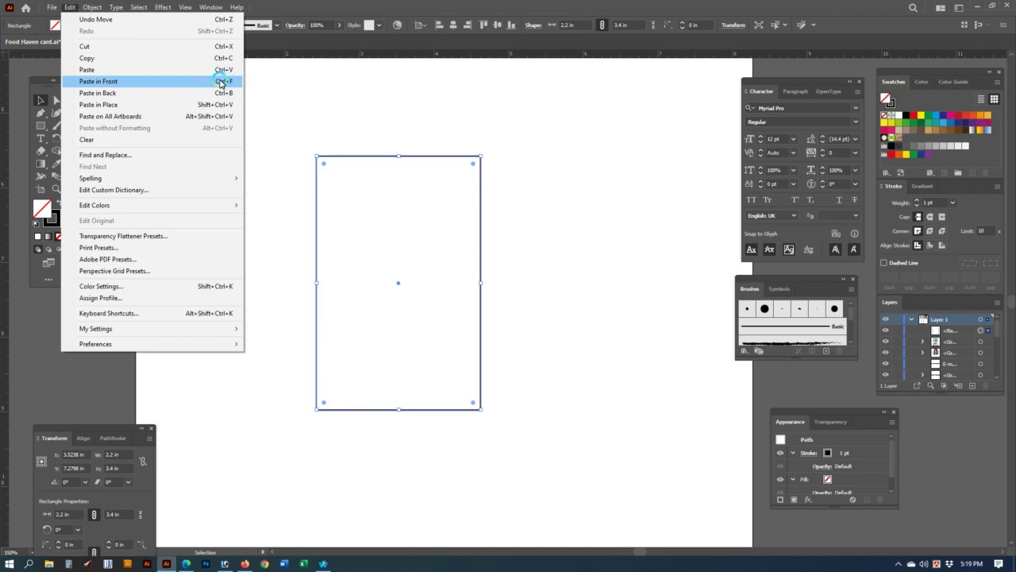
click(224, 82)
Resize the pasted copy to 2.0425 × 3.2425 in to form the inner border
click(517, 242)
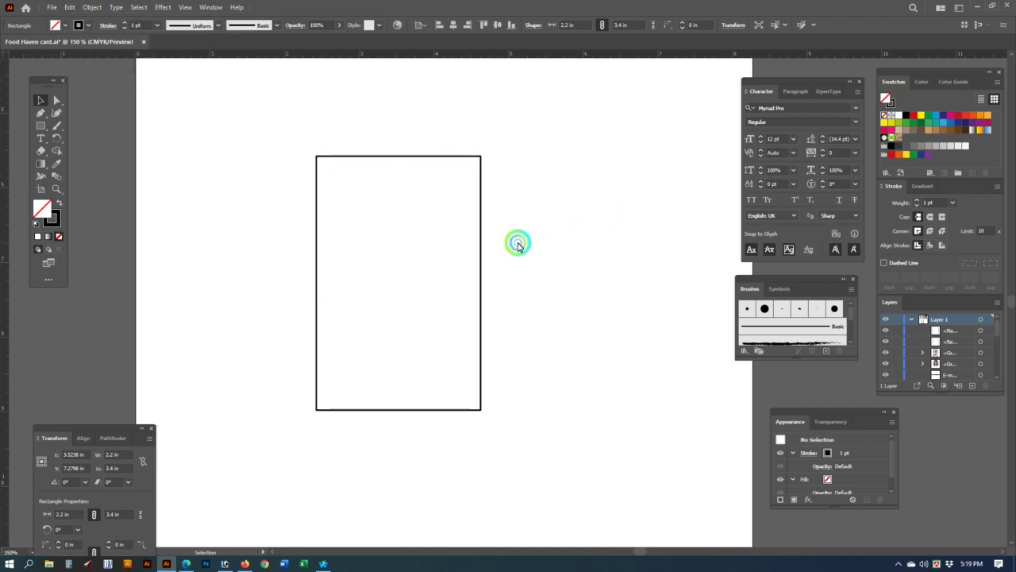
click(480, 251)
click(123, 457)
click(159, 455)
text(-4mm)
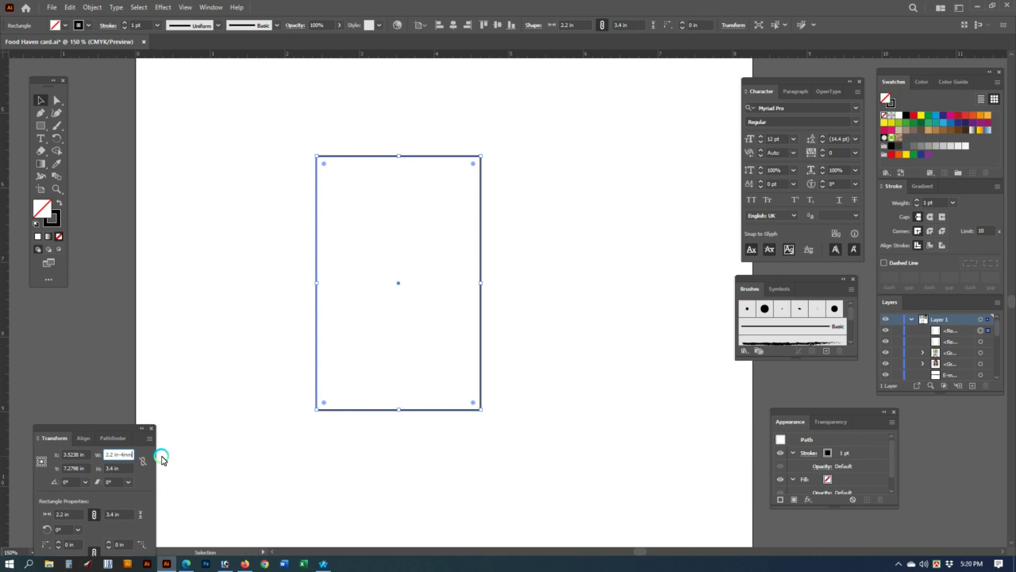
key(Tab)
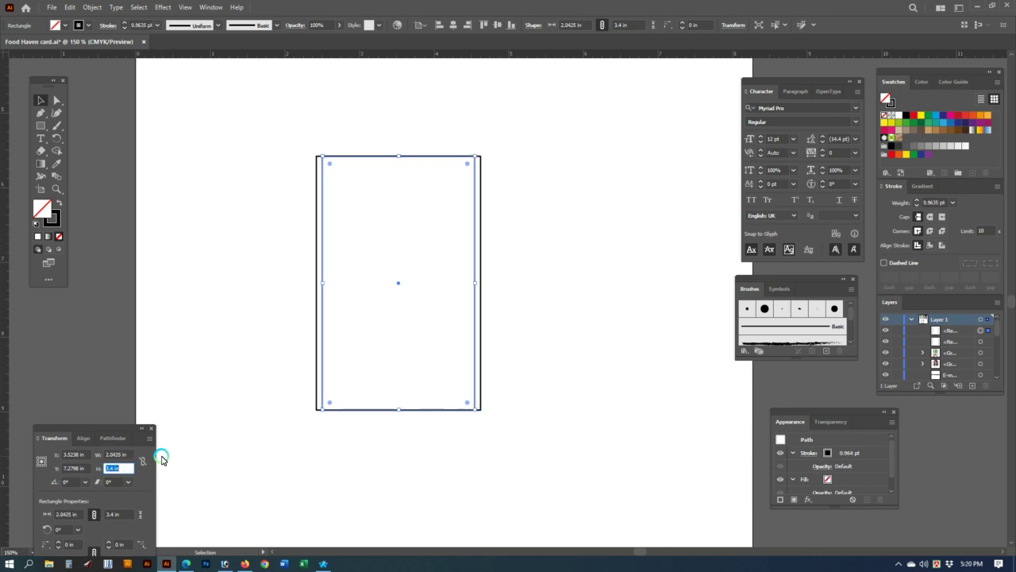
click(115, 469)
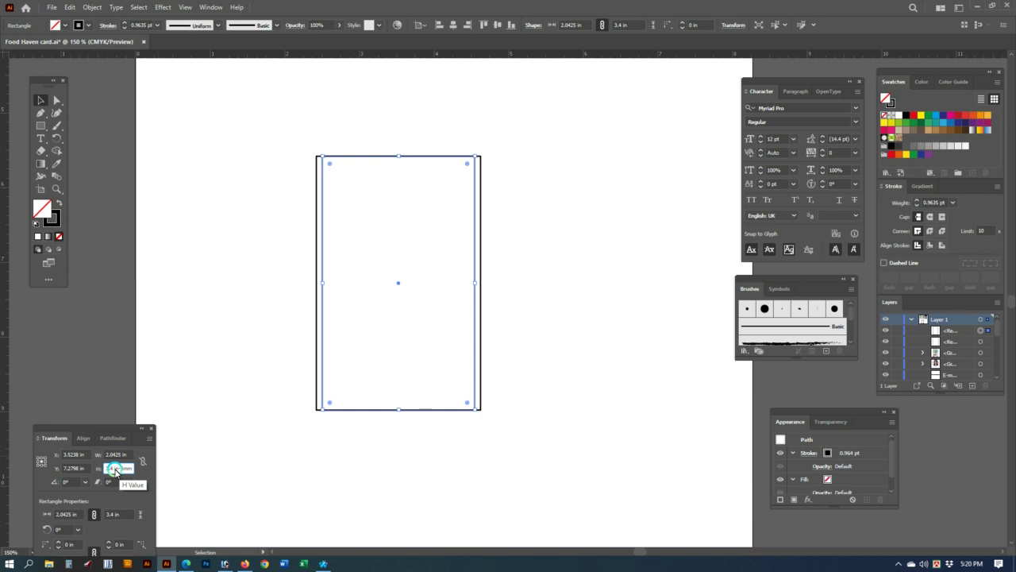
key(Tab)
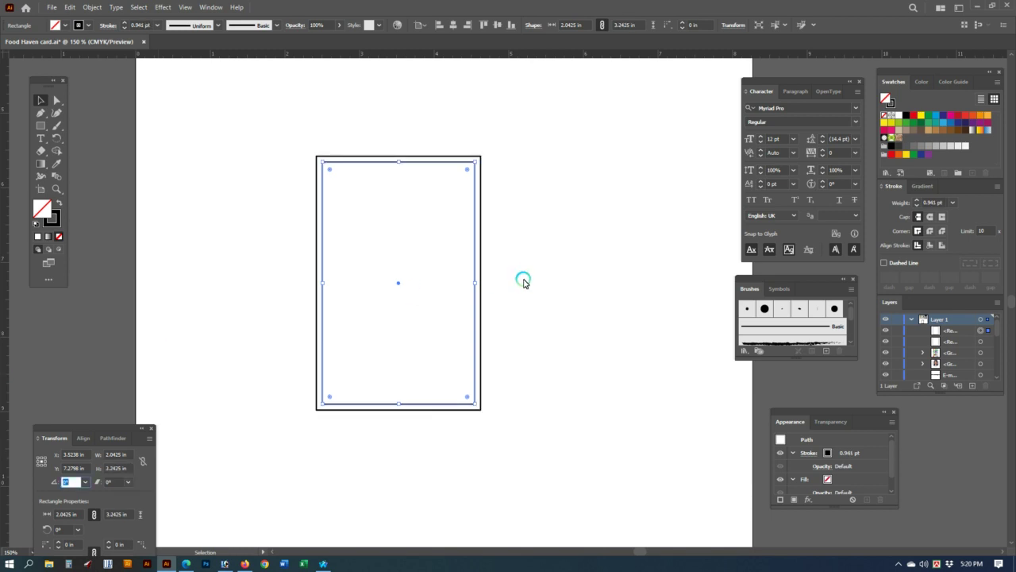
click(523, 283)
click(352, 294)
click(365, 125)
Marquee-select both border rectangles and lock them with Object > Lock > Selection
key(ctrl+plus)
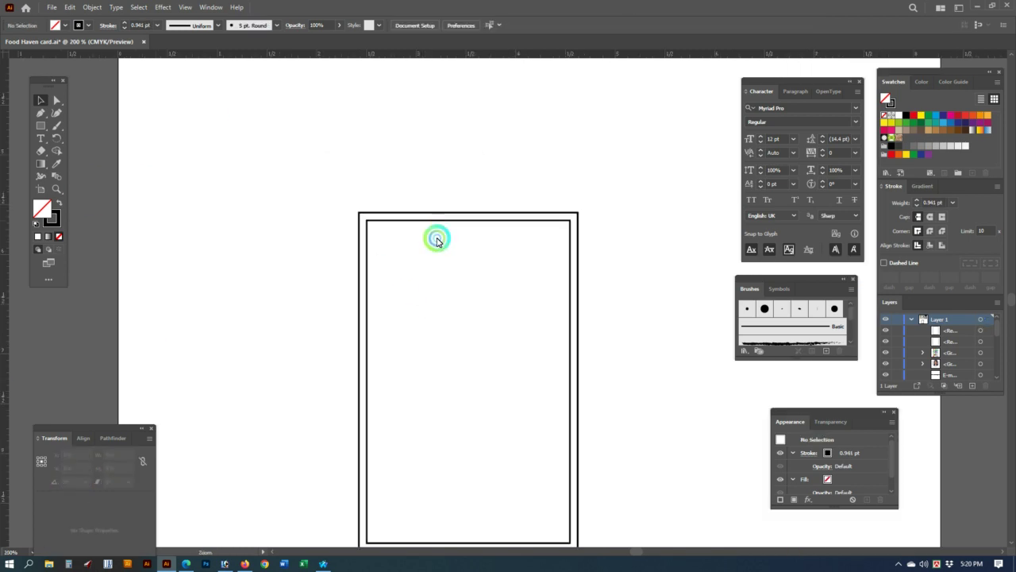
key(ctrl+plus)
drag(127, 92, 376, 204)
click(324, 211)
click(150, 25)
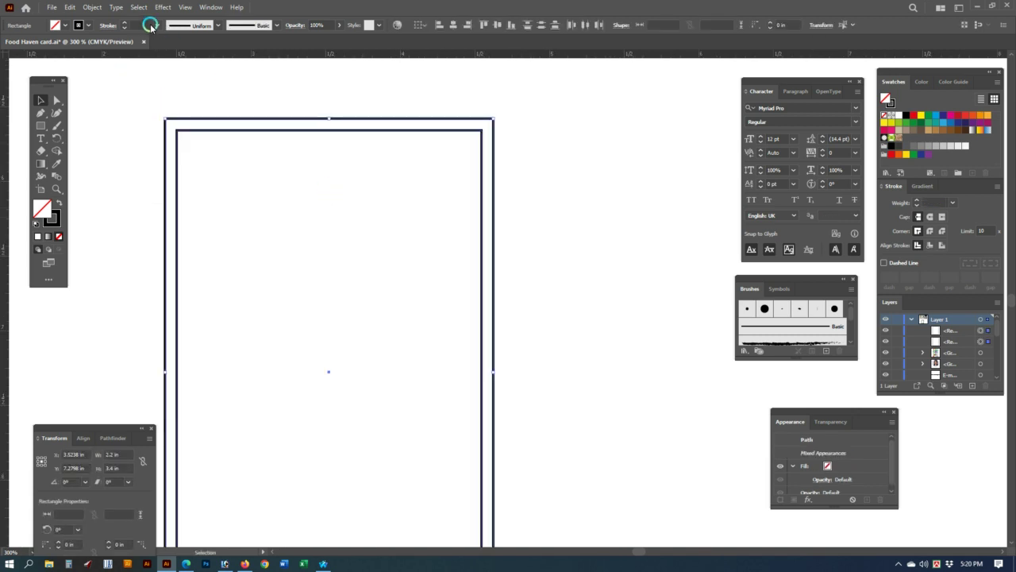
click(89, 8)
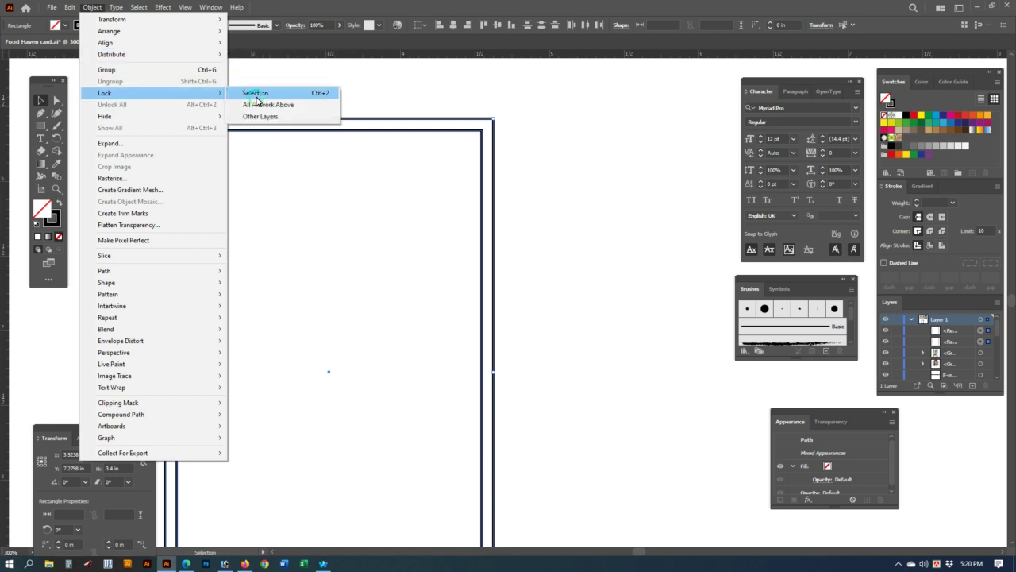
mouse_move(105, 93)
click(256, 93)
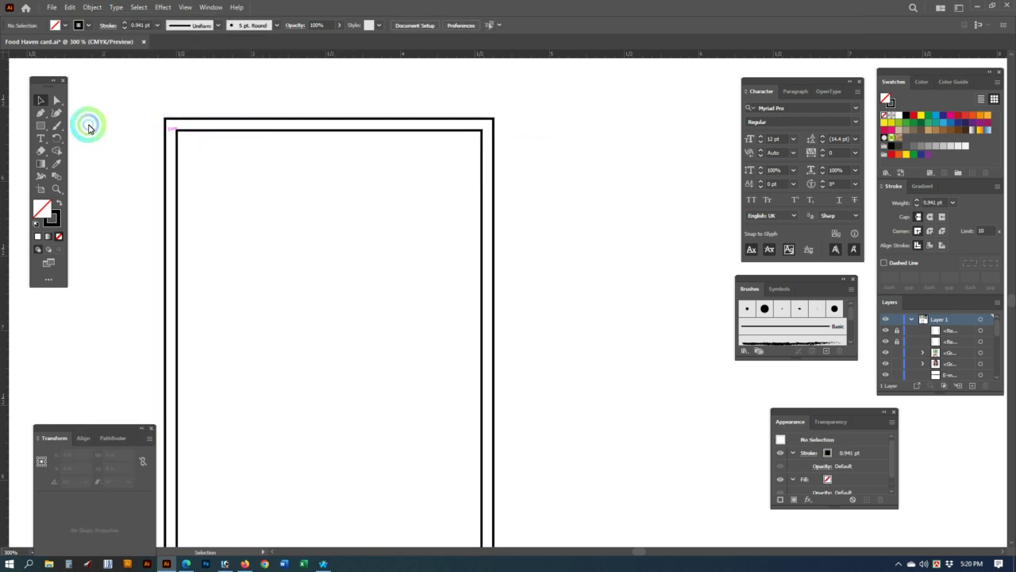
click(40, 135)
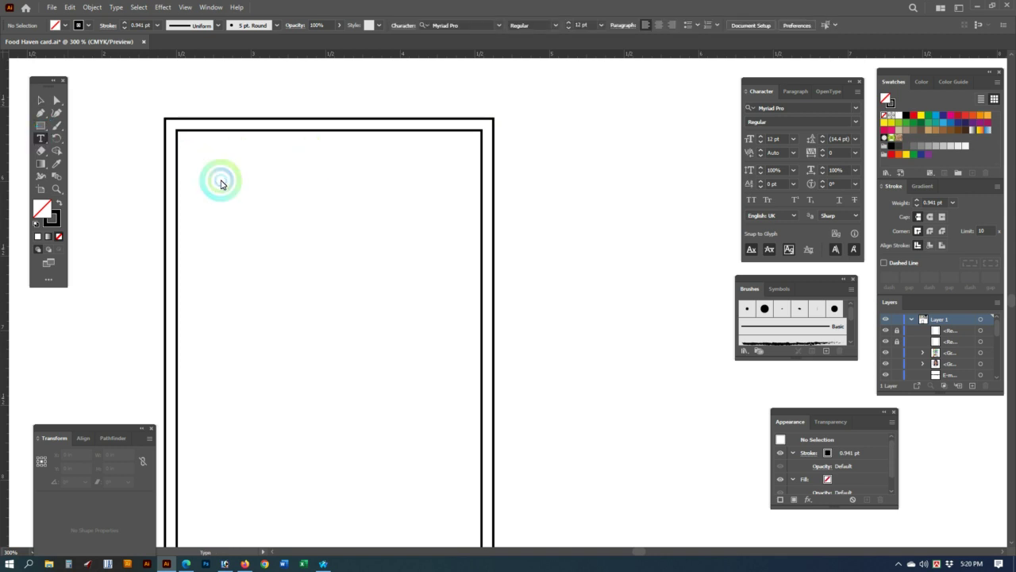
Type a 'Logo' label and move it to the card's top-left corner
click(222, 230)
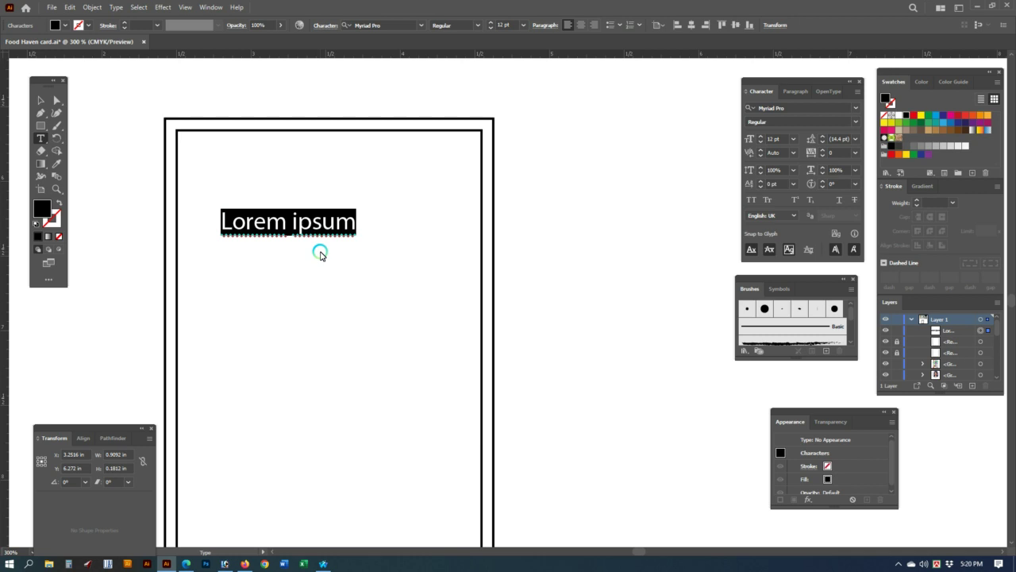
text(Logo)
key(Escape)
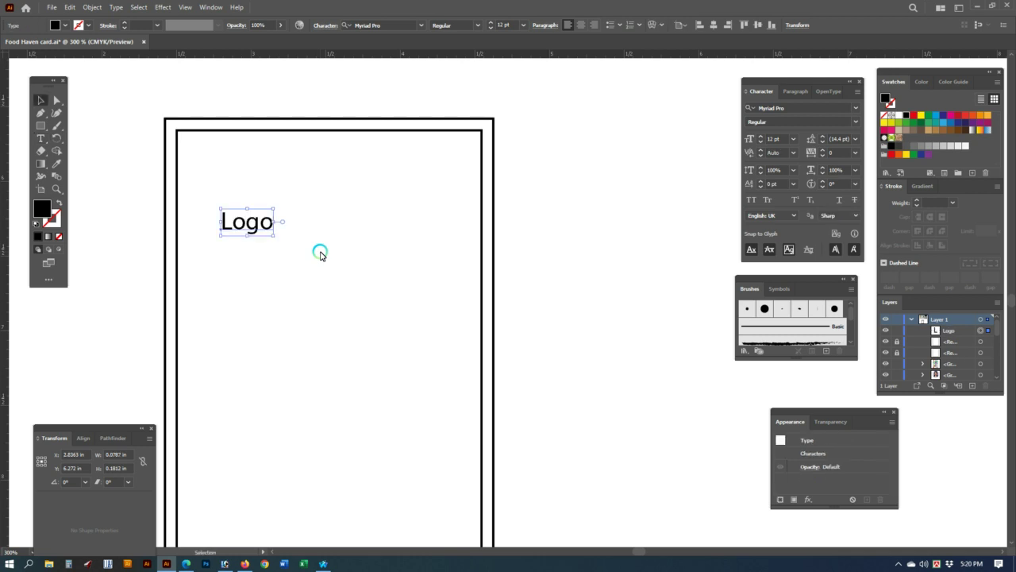
drag(248, 234, 222, 174)
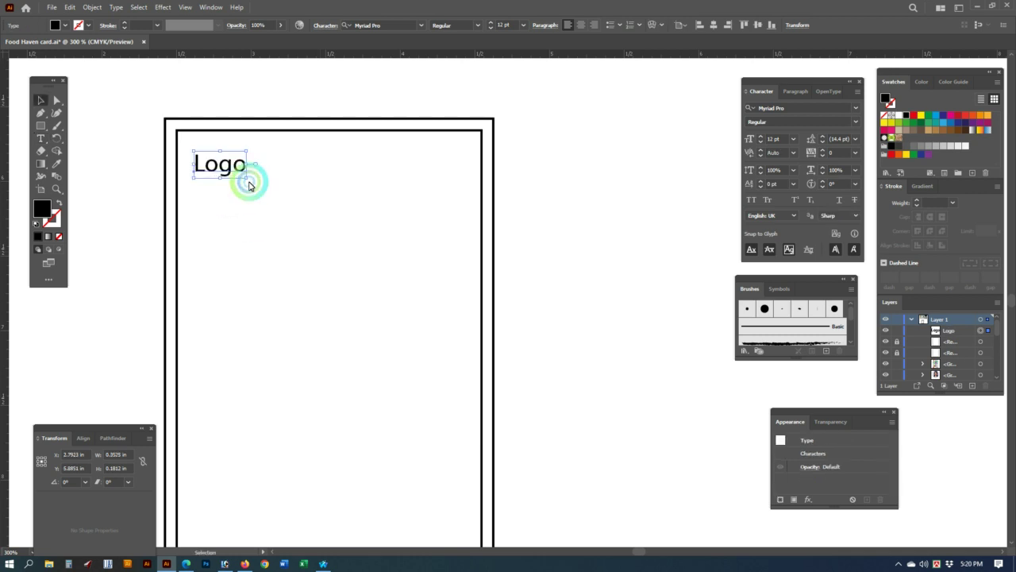
Duplicate the Logo label and retype the copy as 'COMPANY NAME'
drag(216, 163, 305, 274)
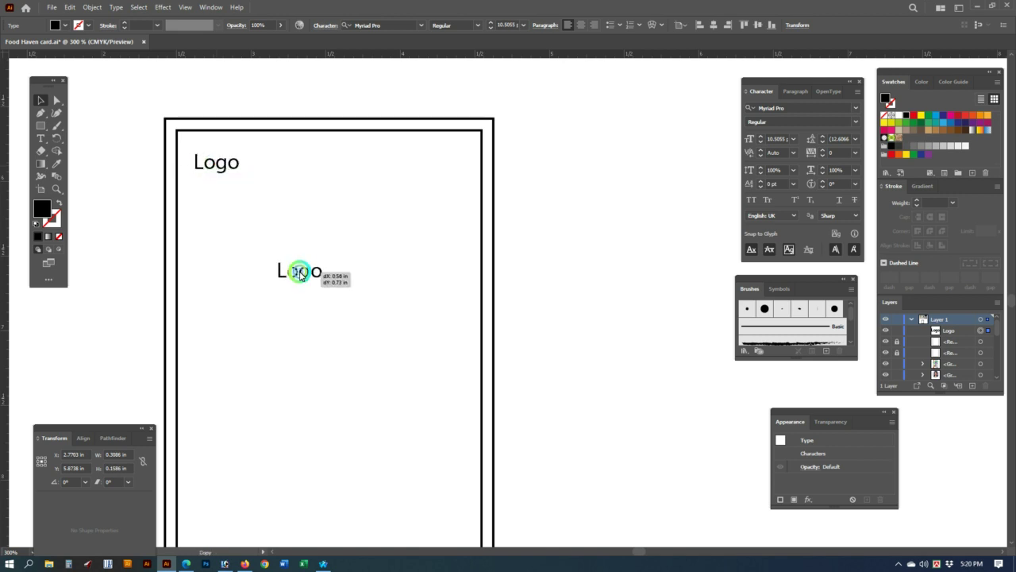
double_click(305, 273)
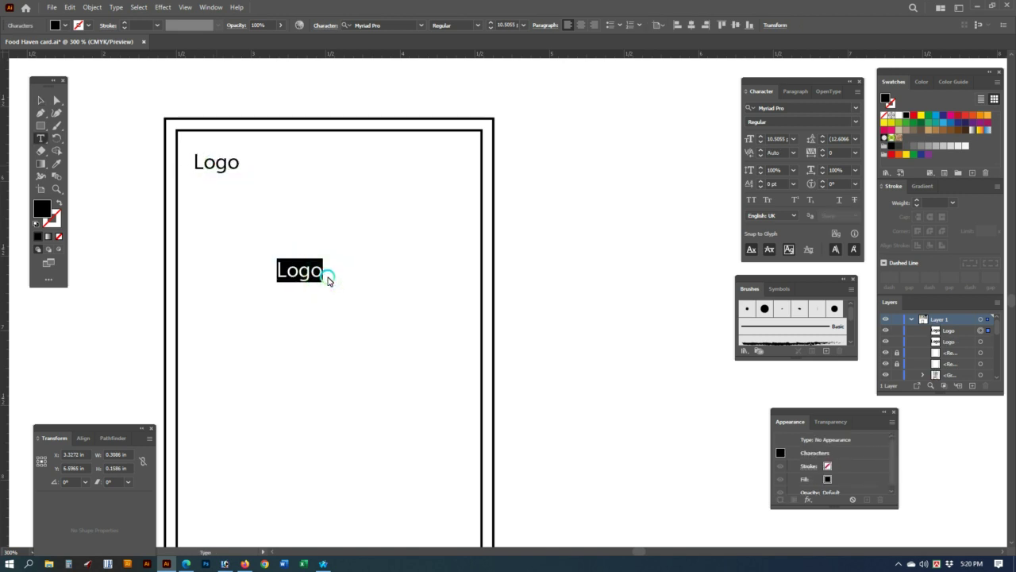
text(c)
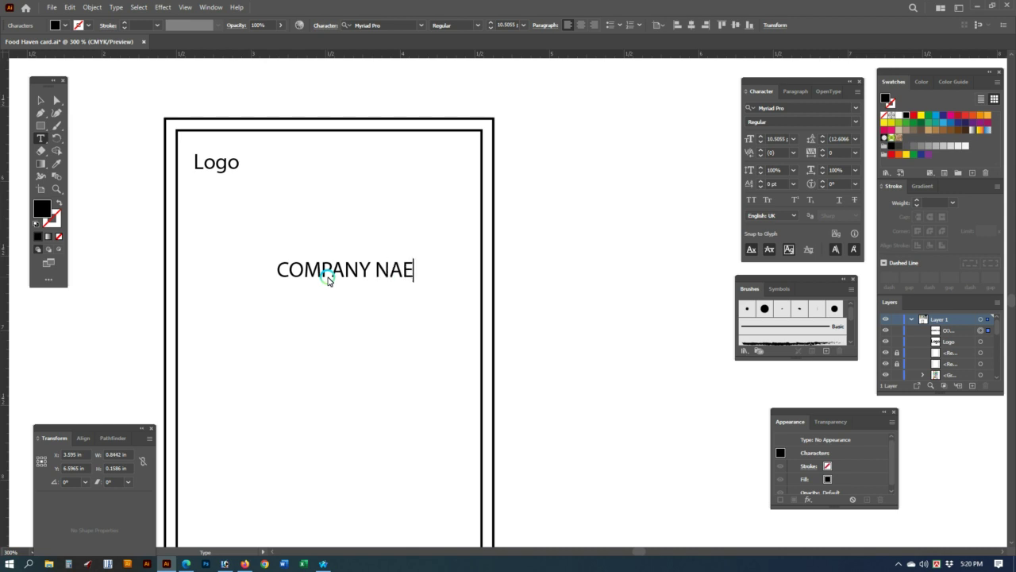
text(M)
key(Escape)
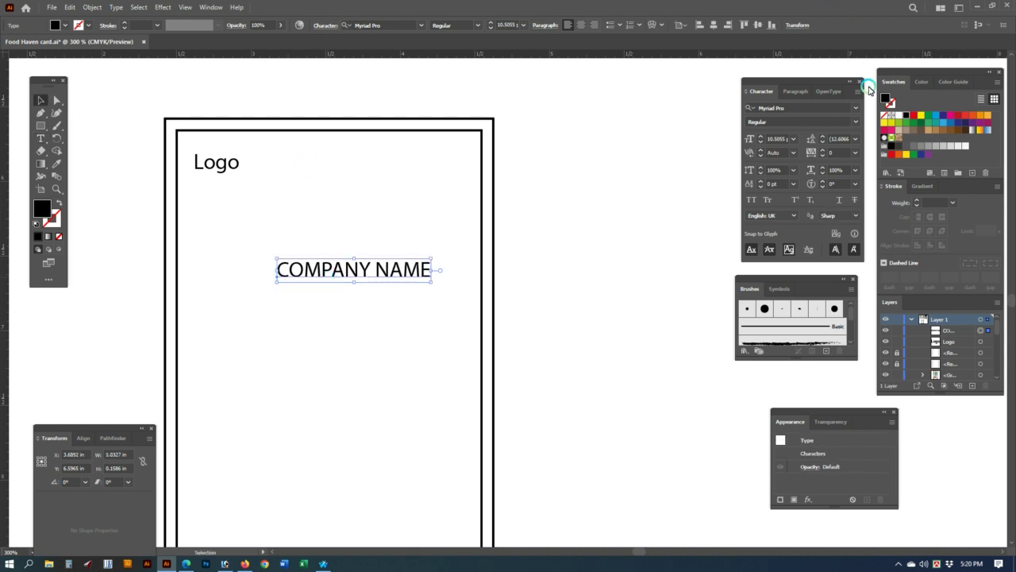
Make COMPANY NAME bold purple Myriad Variable Concept and move it up beside Logo
click(856, 105)
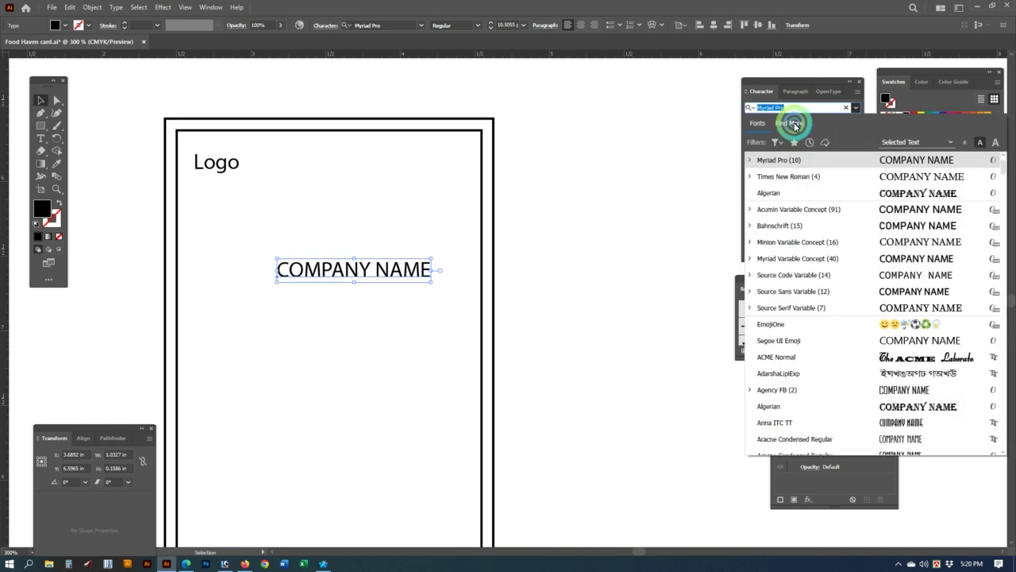
click(803, 266)
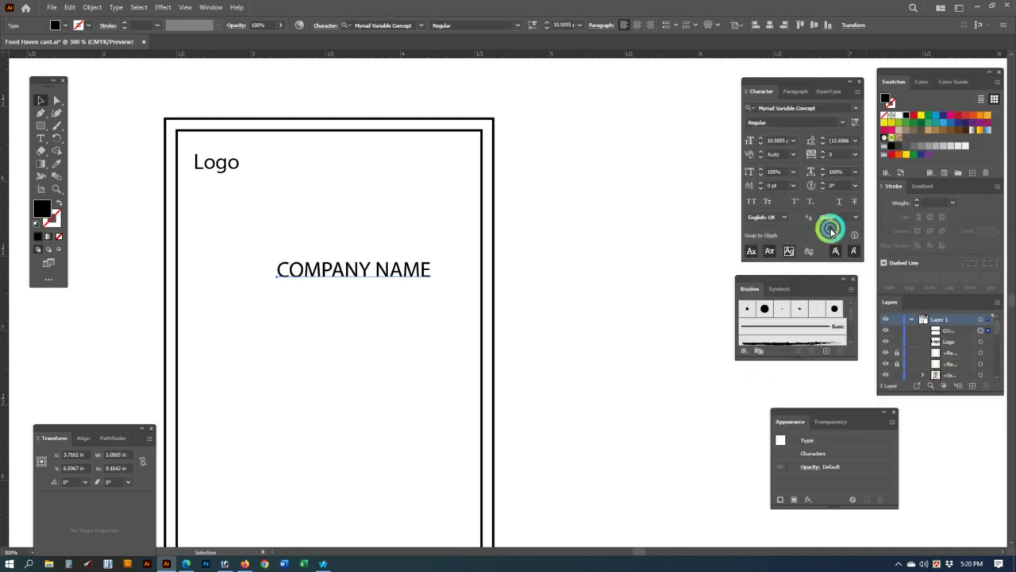
click(838, 126)
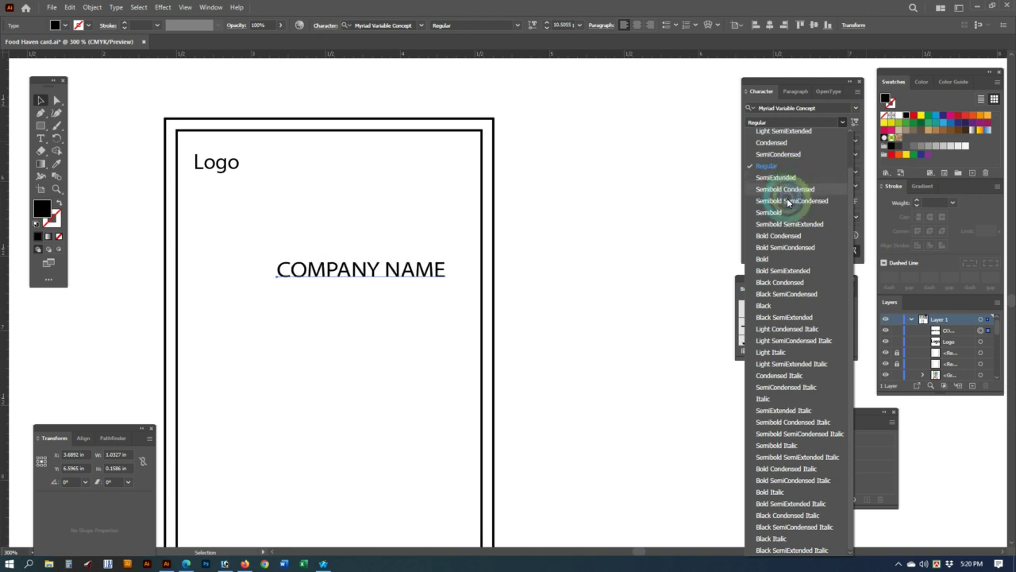
click(777, 260)
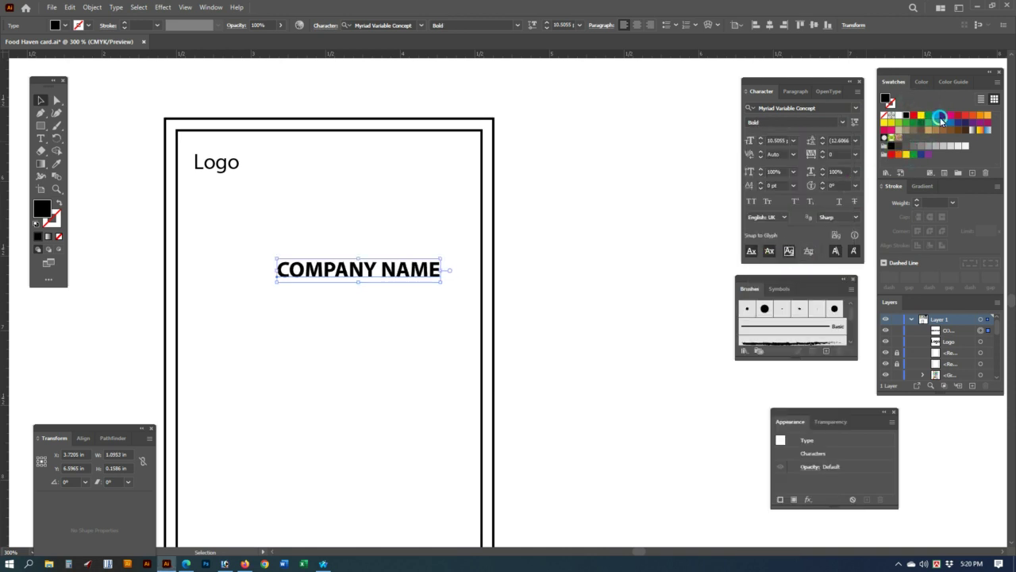
click(895, 145)
mouse_move(389, 276)
mouse_down()
mouse_move(373, 165)
mouse_move(479, 182)
mouse_move(425, 170)
mouse_move(447, 161)
mouse_up()
click(553, 196)
Replace the Logo text with a black square in the top-left corner
click(225, 166)
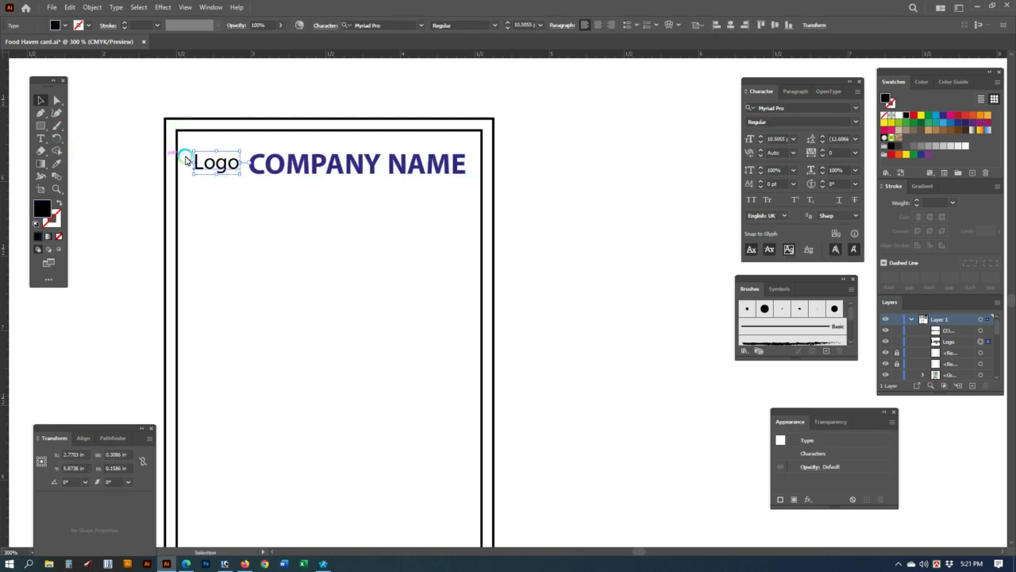
key(Delete)
click(41, 125)
drag(170, 137, 227, 170)
Type a 'LOGO' text line below the square, correcting the misspelling
key(v)
click(232, 229)
key(t)
click(230, 230)
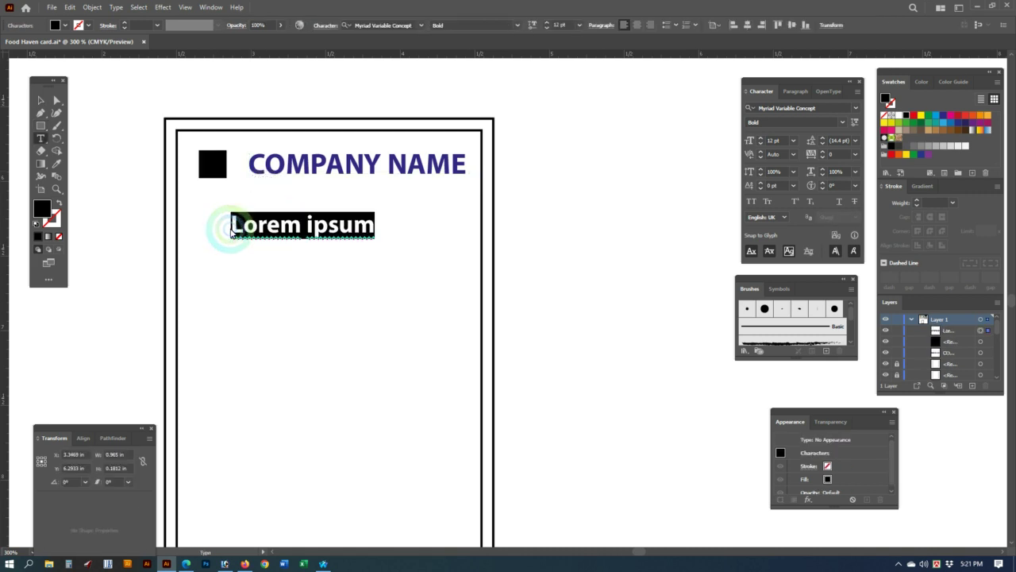
text(lo)
key(Escape)
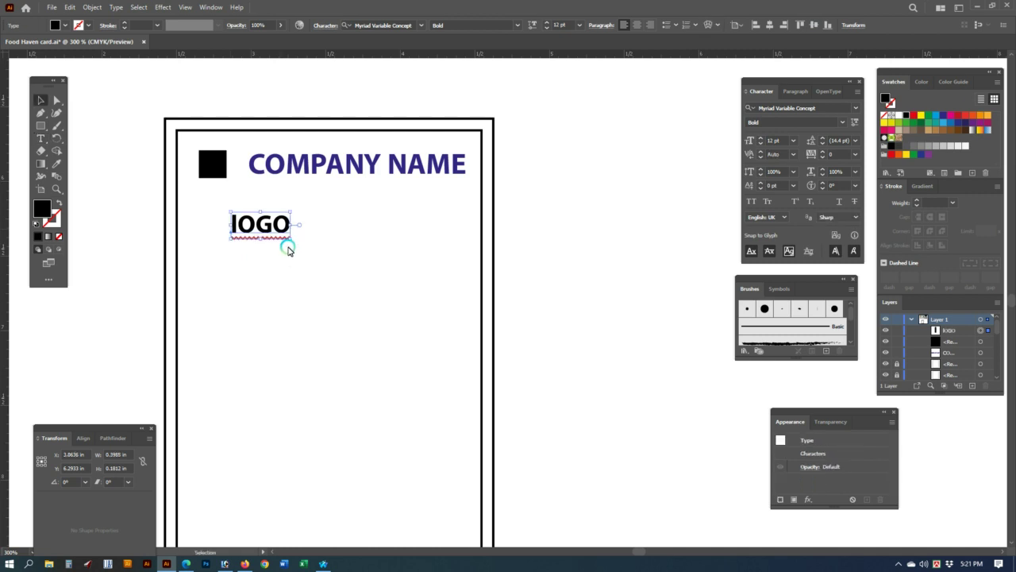
double_click(244, 229)
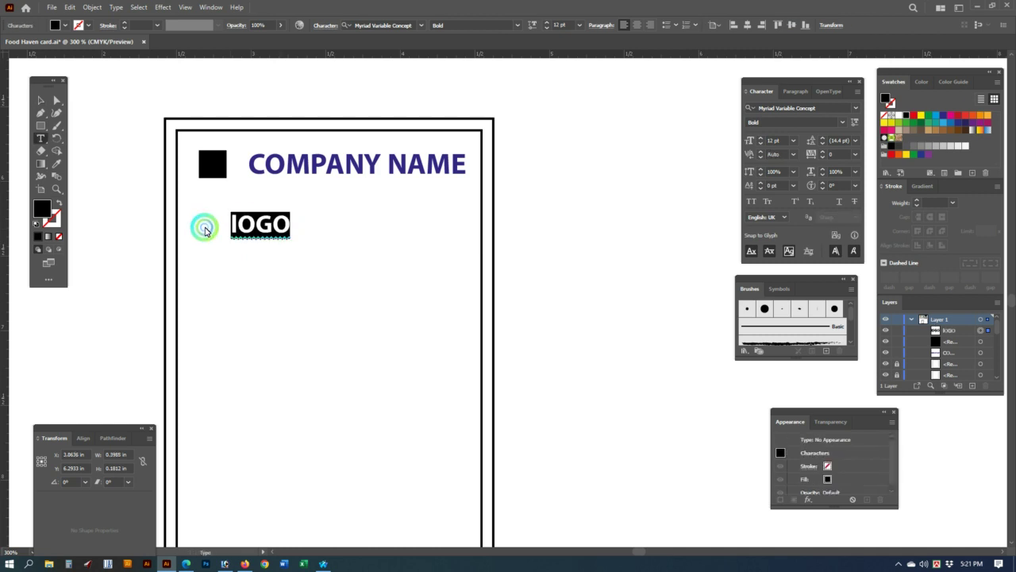
text(lo)
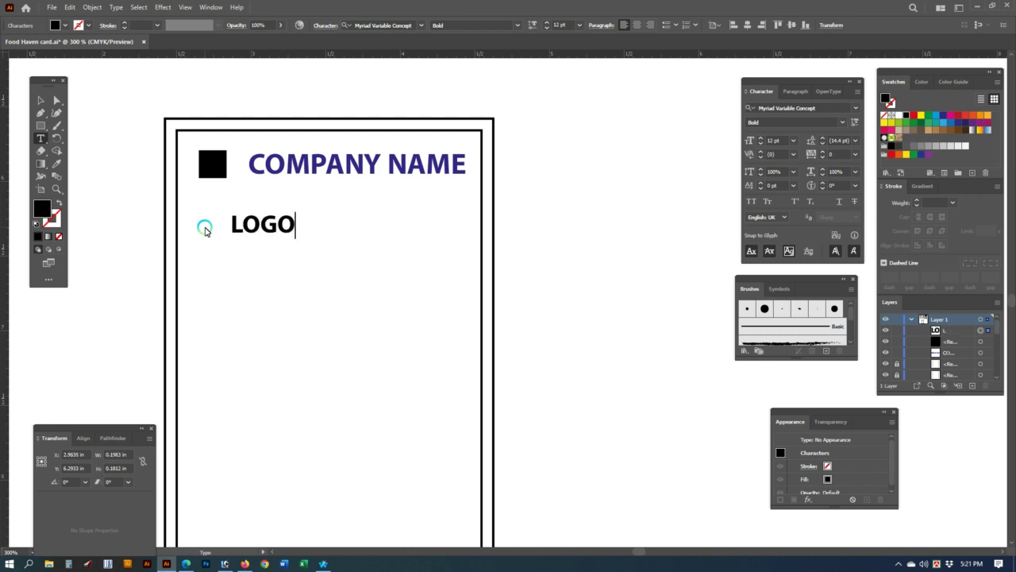
key(Escape)
Shrink LOGO under the square and nudge the square and caption up together
mouse_move(295, 238)
mouse_down()
mouse_move(256, 226)
mouse_move(220, 189)
mouse_up()
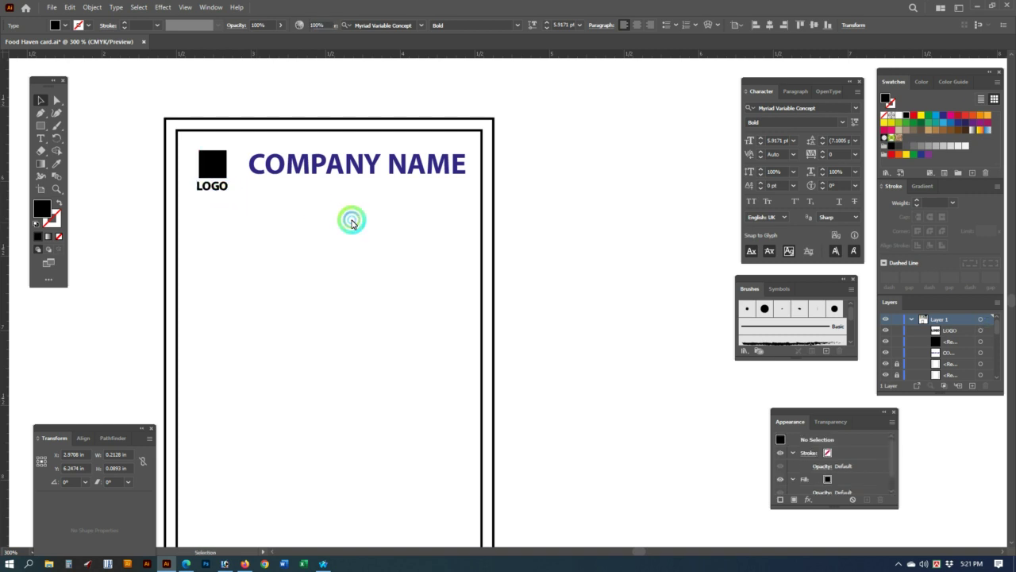
click(352, 220)
key(ctrl+equal)
drag(506, 318, 486, 220)
click(520, 305)
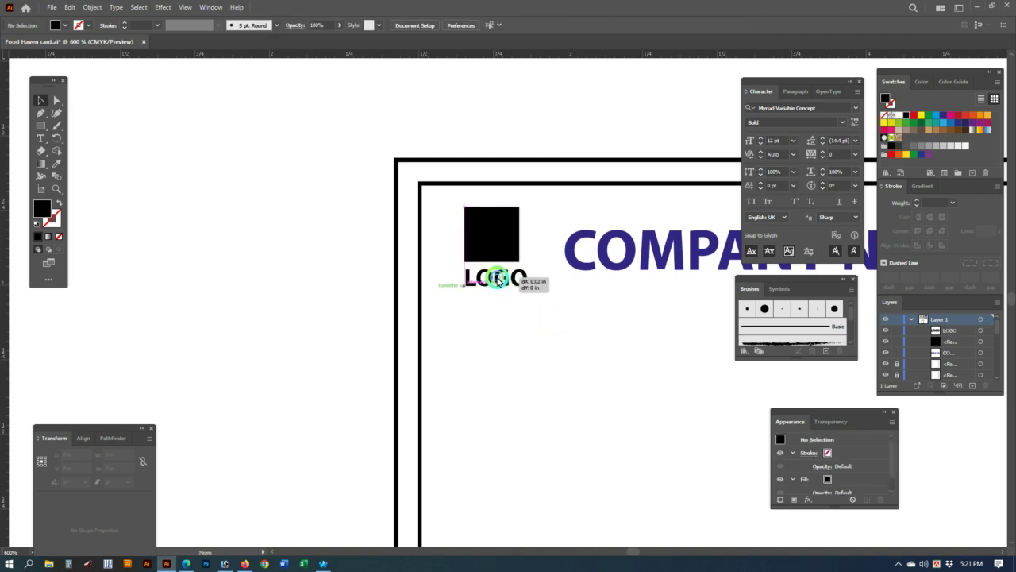
Duplicate the LOGO text into the card's middle for editing
scroll(603, 336, right, 3)
scroll(604, 336, down, 1)
scroll(556, 321, right, 4)
scroll(556, 322, down, 1)
key(ctrl+minus)
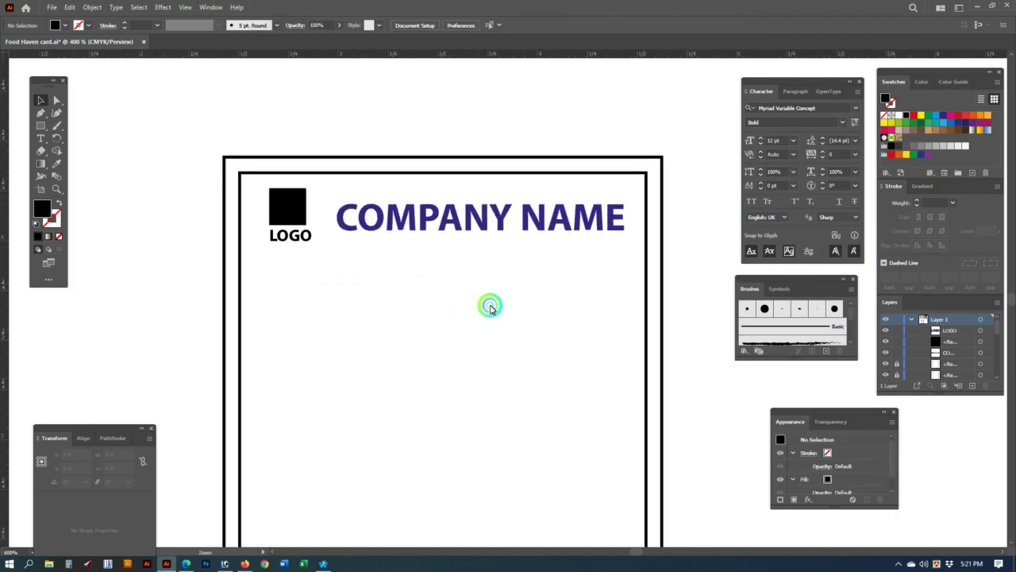
scroll(396, 238, right, 1)
click(55, 142)
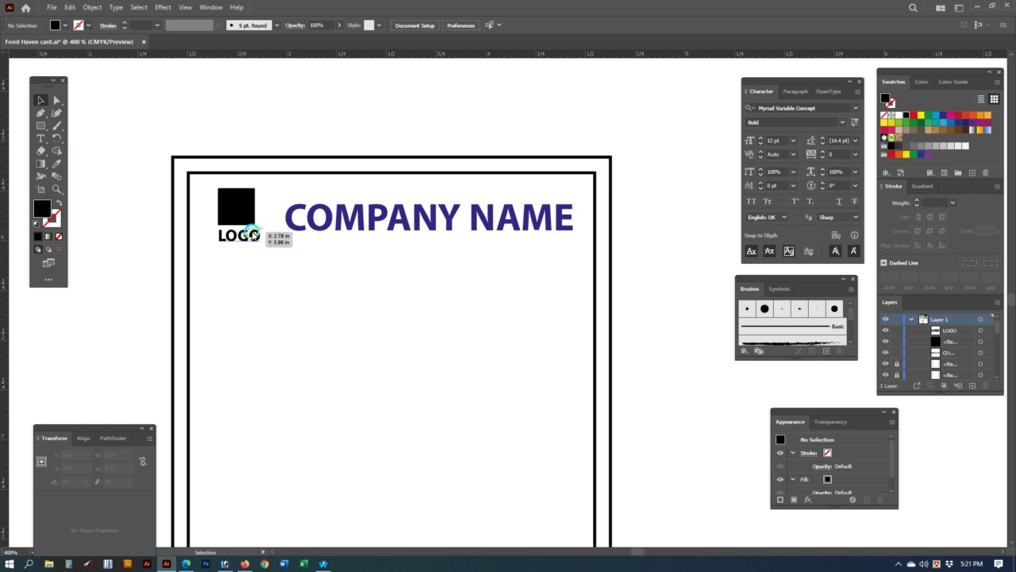
drag(252, 233, 370, 320)
double_click(367, 327)
text(Company Address)
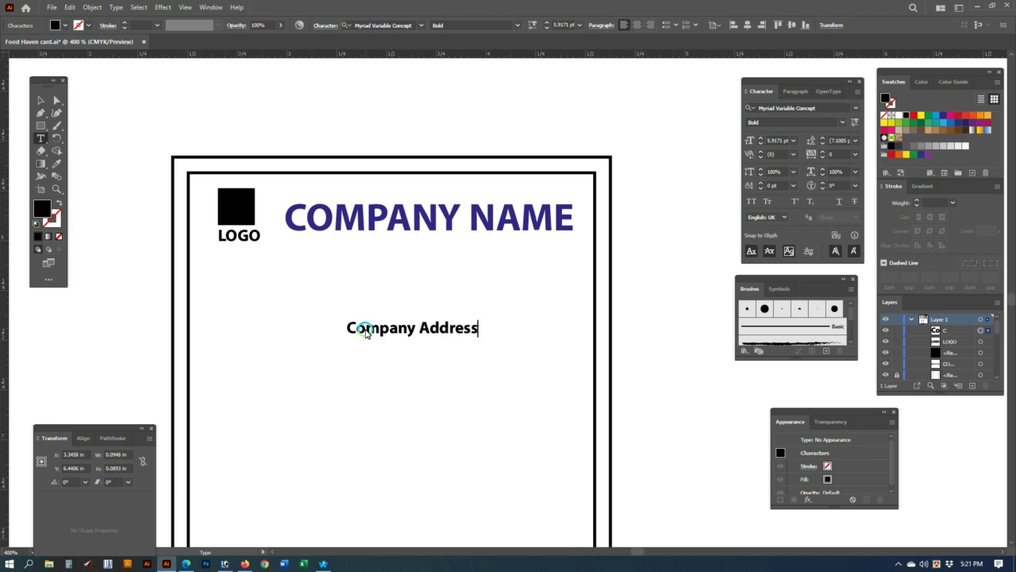
Place 'Company Address' under COMPANY NAME in Arial Regular and duplicate it below
key(Escape)
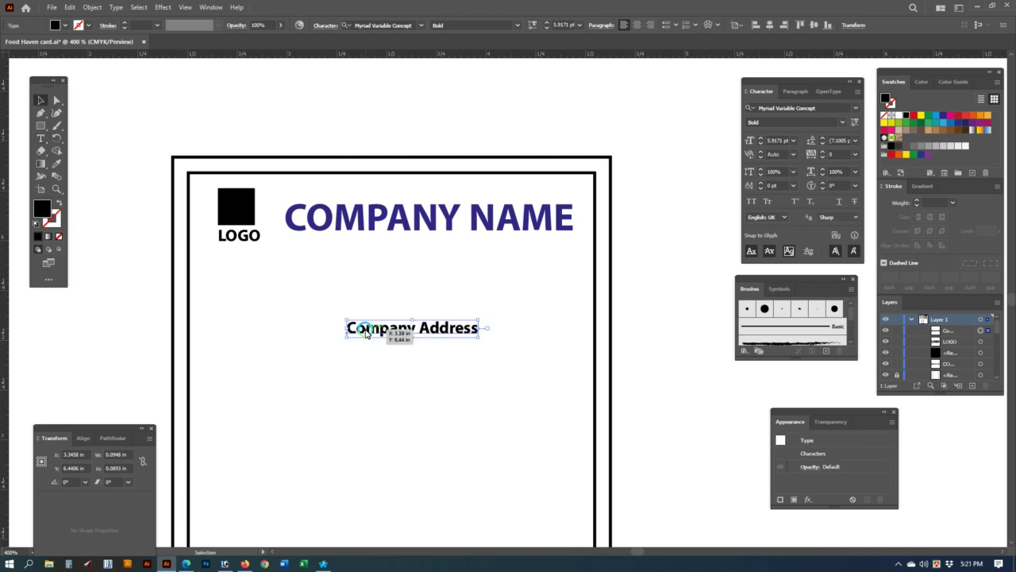
drag(395, 329, 404, 250)
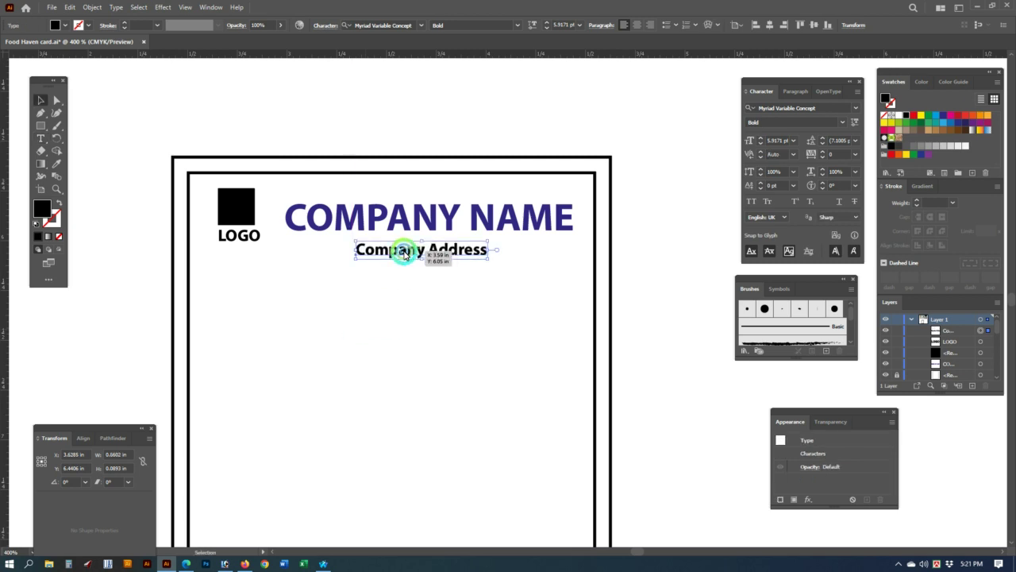
click(842, 122)
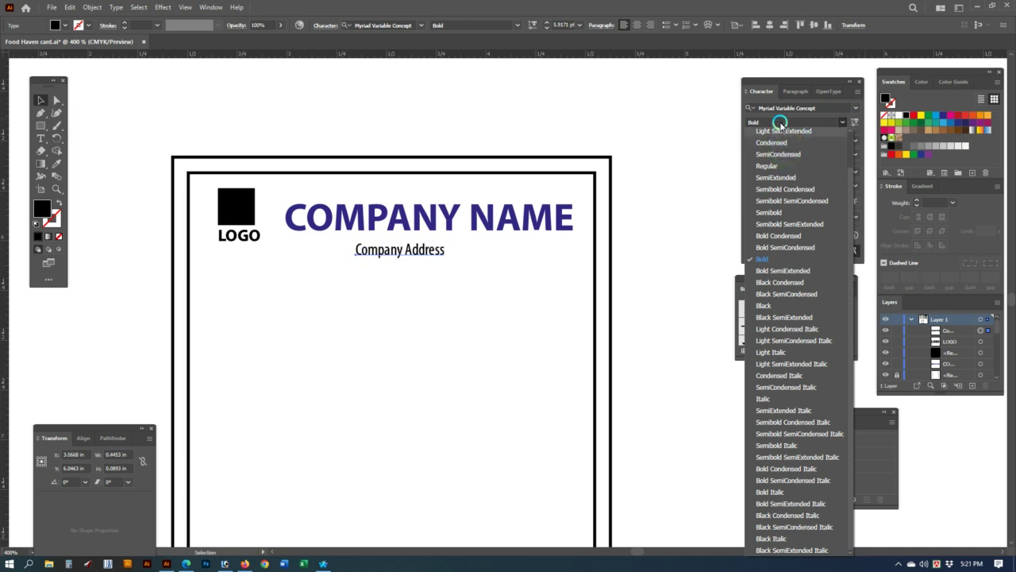
click(850, 109)
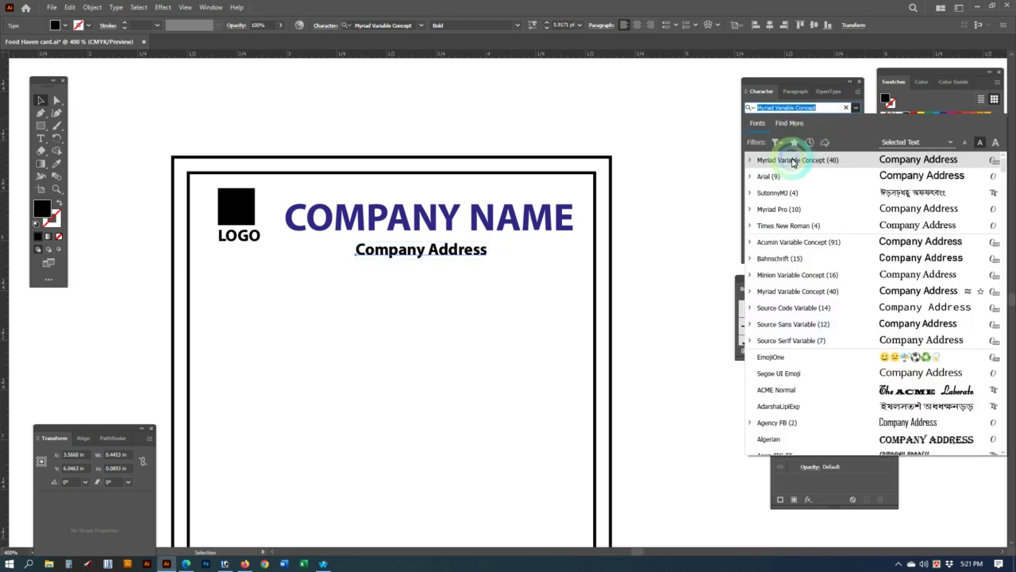
click(783, 178)
click(850, 121)
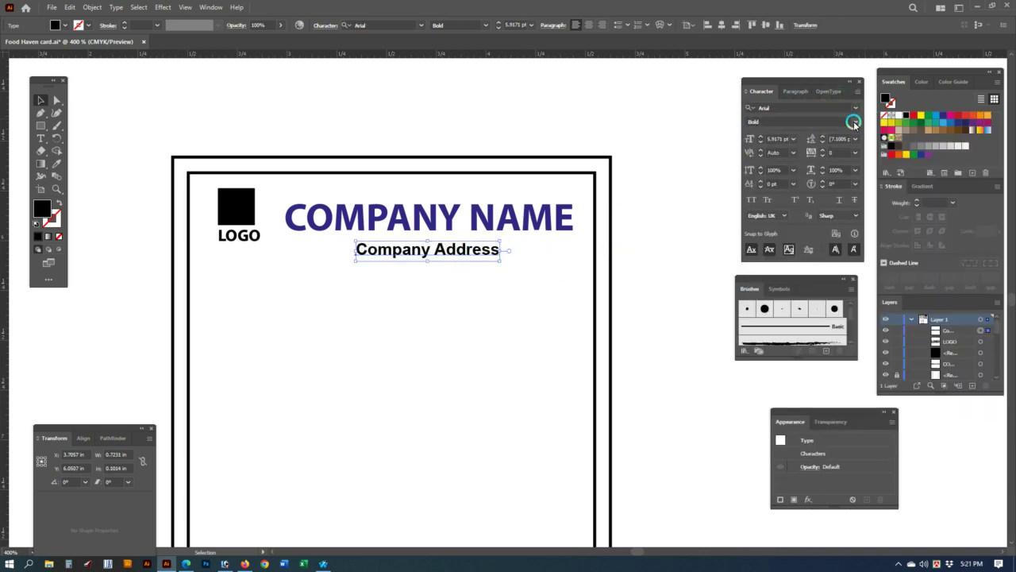
click(782, 181)
click(488, 262)
drag(488, 262, 443, 273)
Retype the copied line as 'Mobile Number' centred under Company Address
triple_click(443, 273)
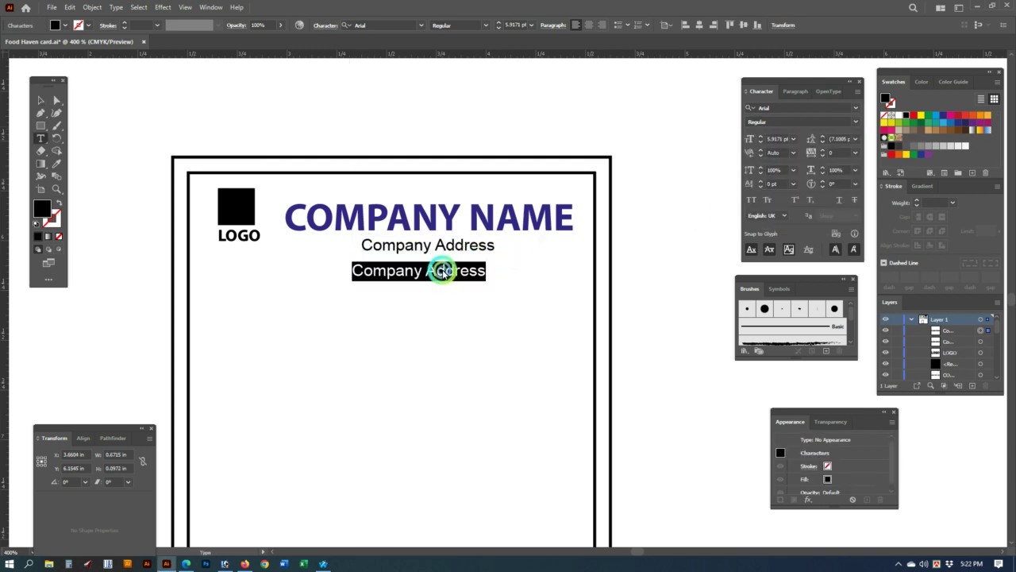
text(Mobile)
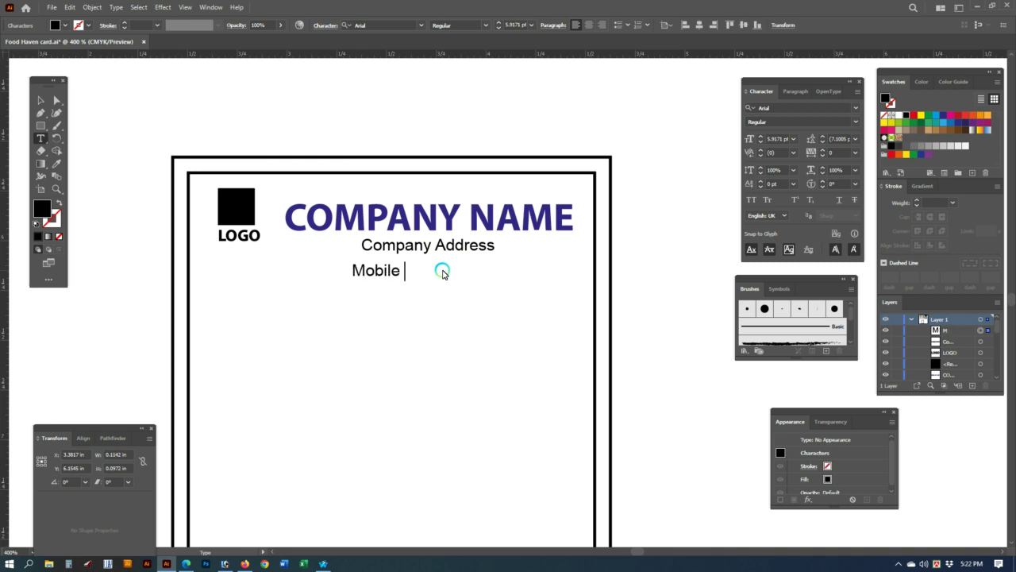
key(Escape)
mouse_move(407, 269)
mouse_down()
mouse_move(440, 265)
mouse_move(437, 283)
mouse_up()
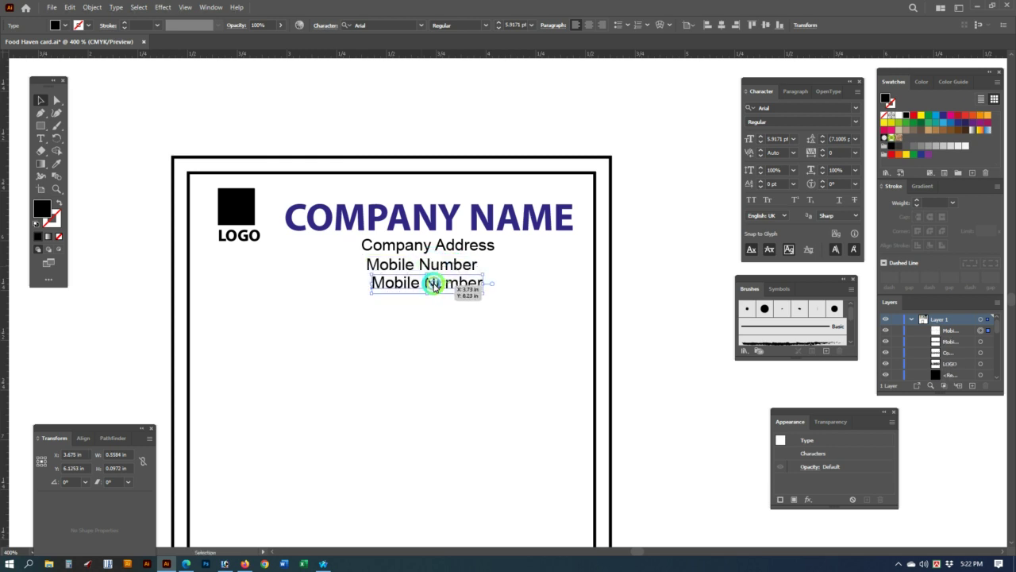
Retype the next copy as 'Email Address' and line it up under Mobile Number
triple_click(433, 283)
text(Email Address)
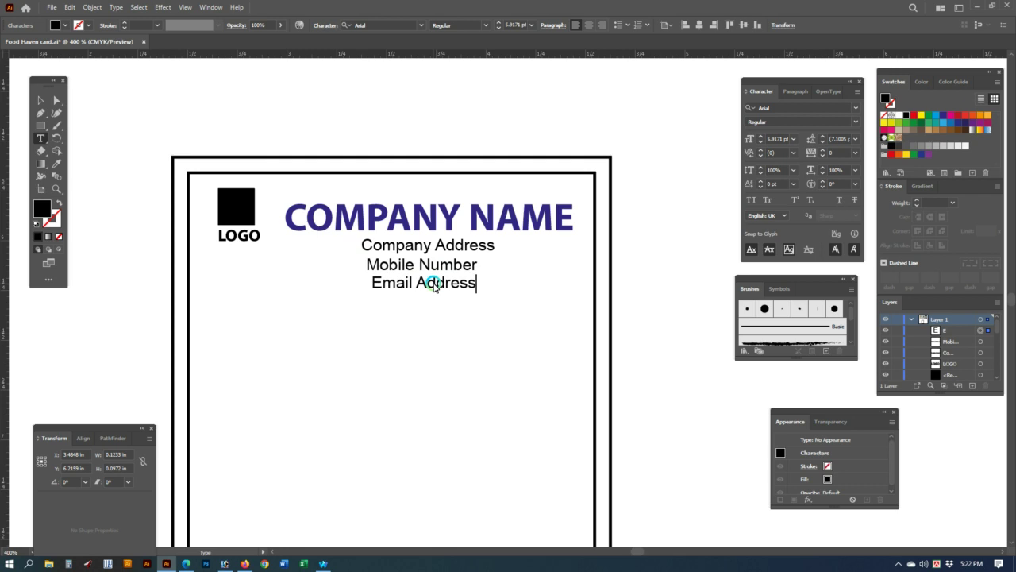
key(Escape)
mouse_move(460, 283)
mouse_down()
mouse_move(456, 270)
mouse_move(338, 274)
mouse_move(424, 299)
mouse_move(527, 272)
mouse_move(390, 317)
mouse_up()
shift+click(465, 265)
key(t)
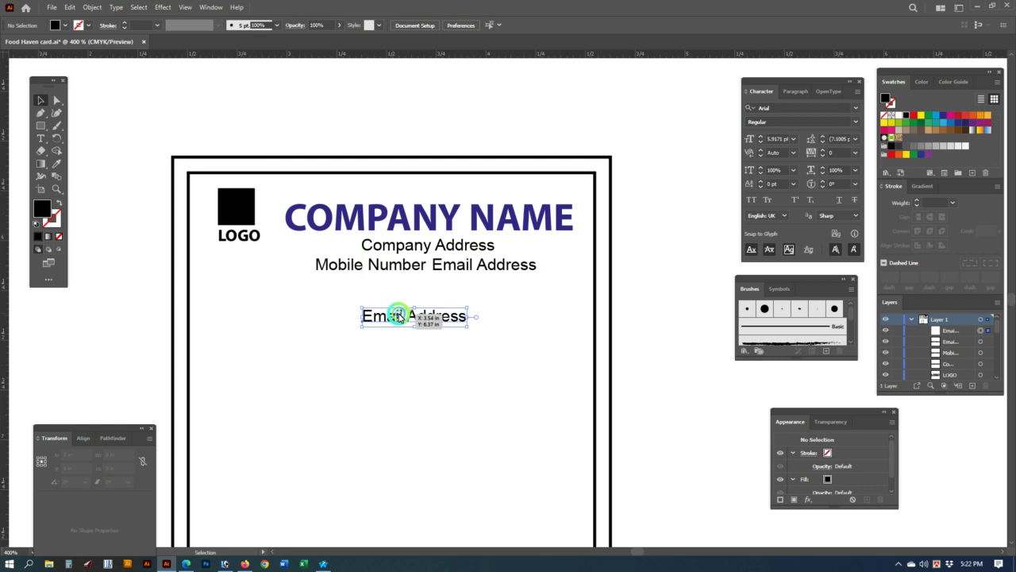
click(399, 315)
Retype the copied line as a larger 'ID CARD' heading and position it
triple_click(400, 315)
key(BackSpace)
text(ID Card)
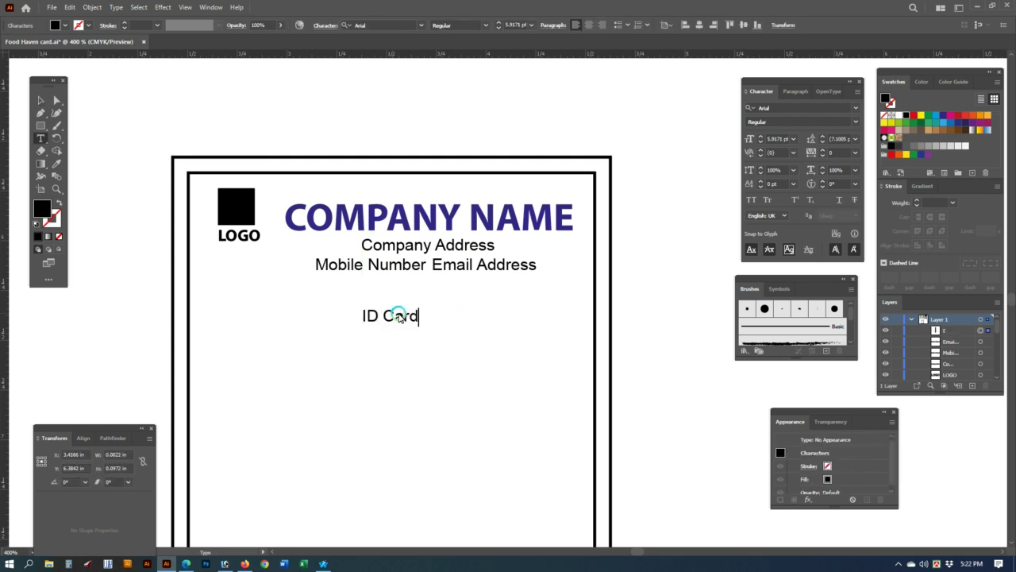
key(Escape)
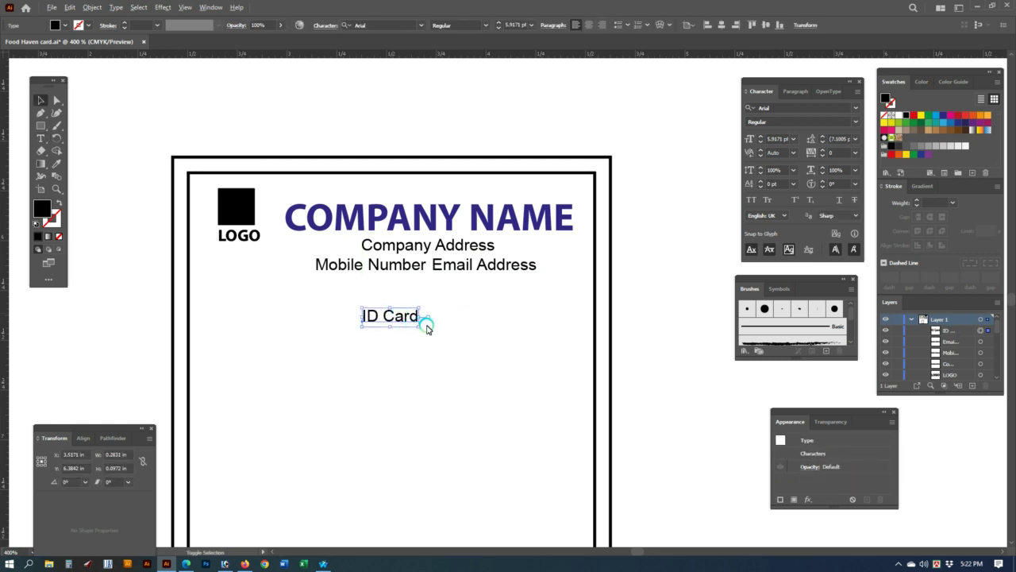
mouse_move(426, 329)
mouse_down()
mouse_move(456, 335)
mouse_move(445, 328)
mouse_up()
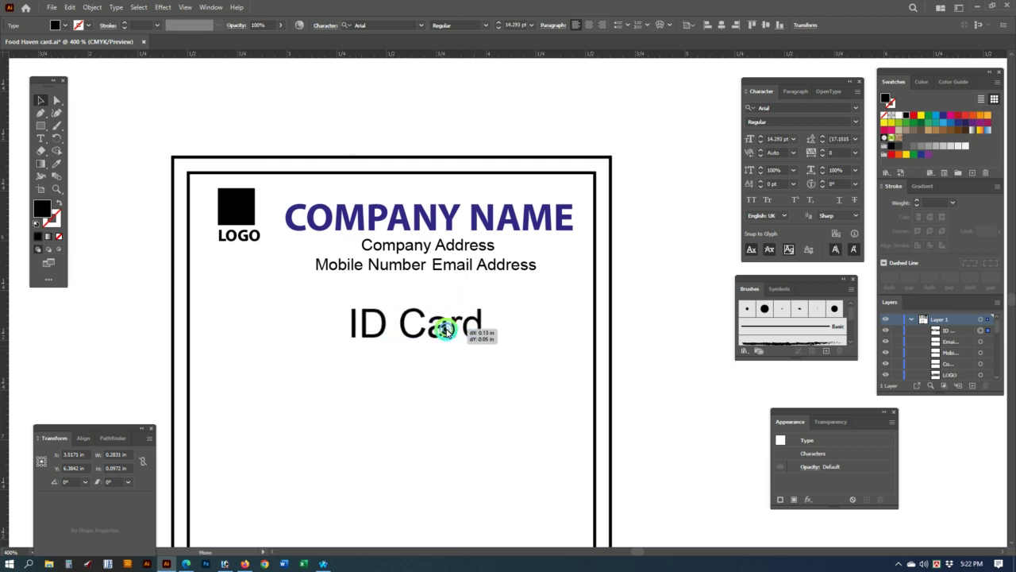
triple_click(403, 326)
key(BackSpace)
text(ID CARD)
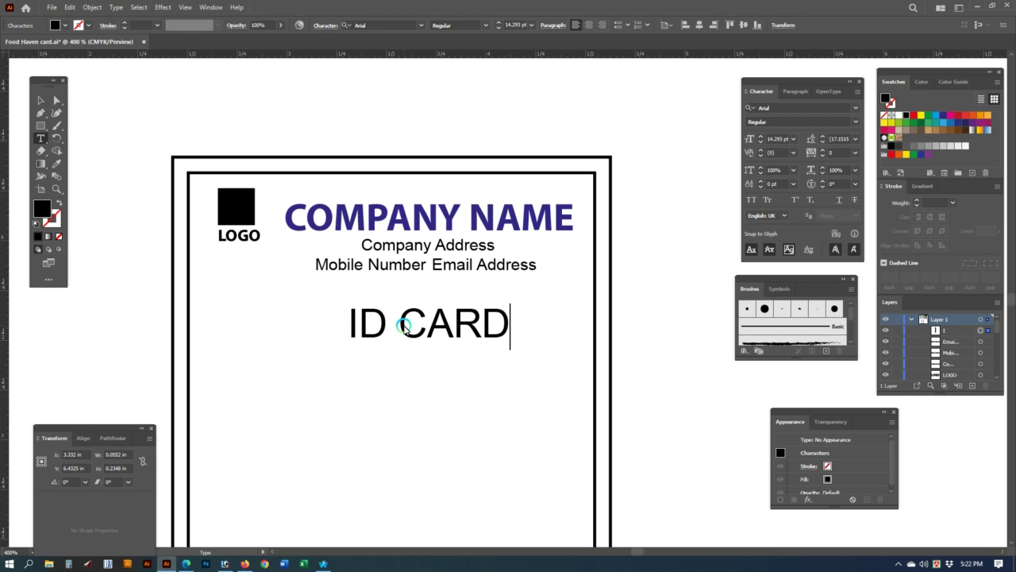
key(Escape)
drag(508, 352, 437, 329)
Draw a white-filled, black-outlined rectangle over the ID CARD text
click(524, 372)
mouse_move(333, 308)
mouse_down()
mouse_move(480, 350)
mouse_move(473, 344)
mouse_up()
click(34, 226)
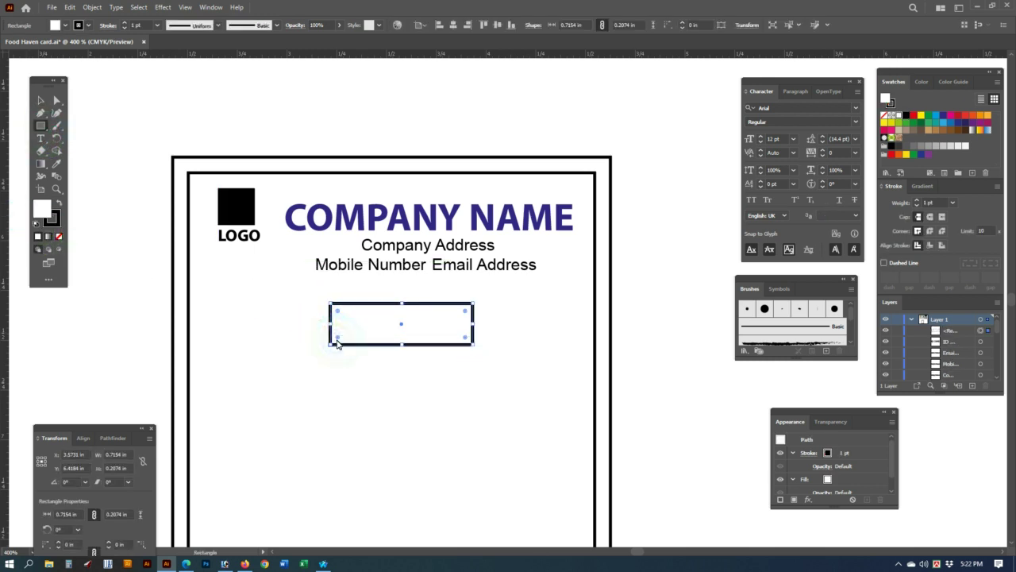
Remove the rectangle's fill, round its corners and fill it dark blue
click(60, 238)
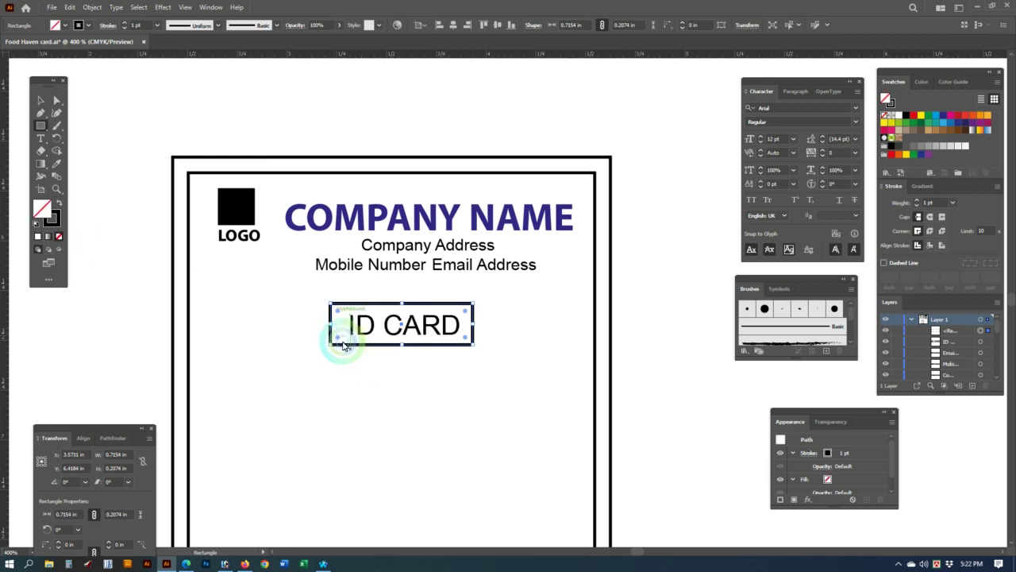
drag(337, 338, 355, 341)
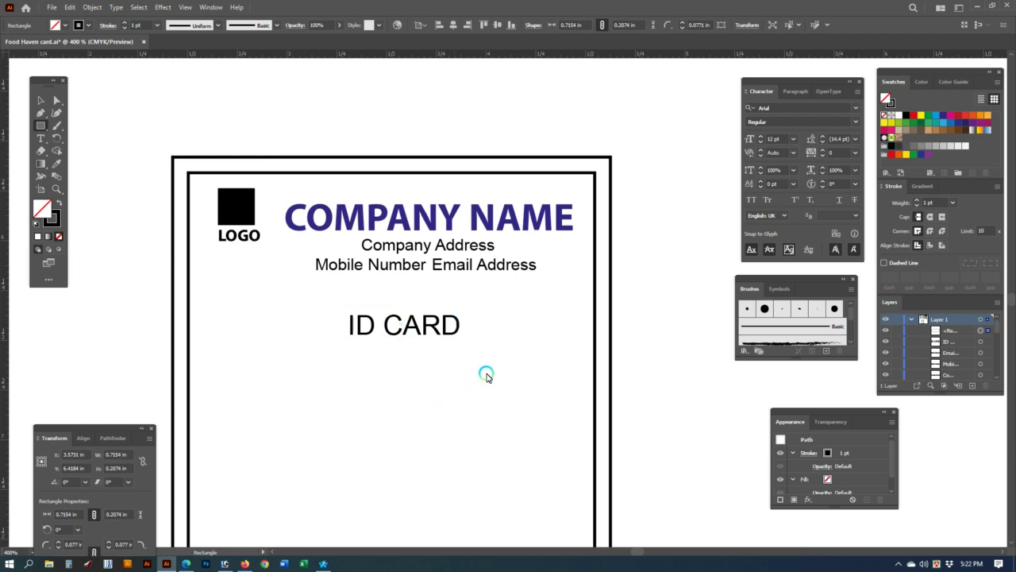
key(ctrl+k)
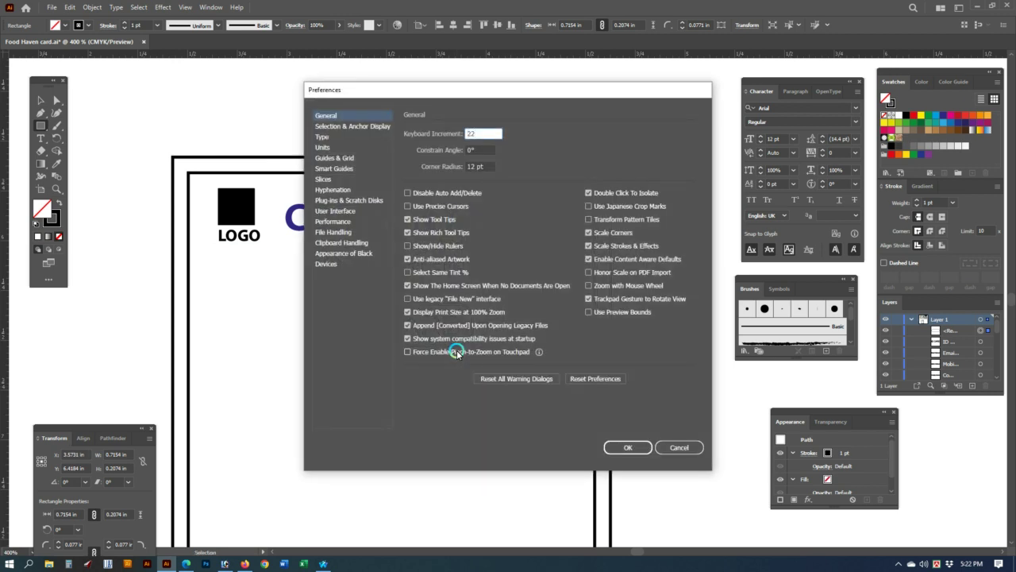
key(Return)
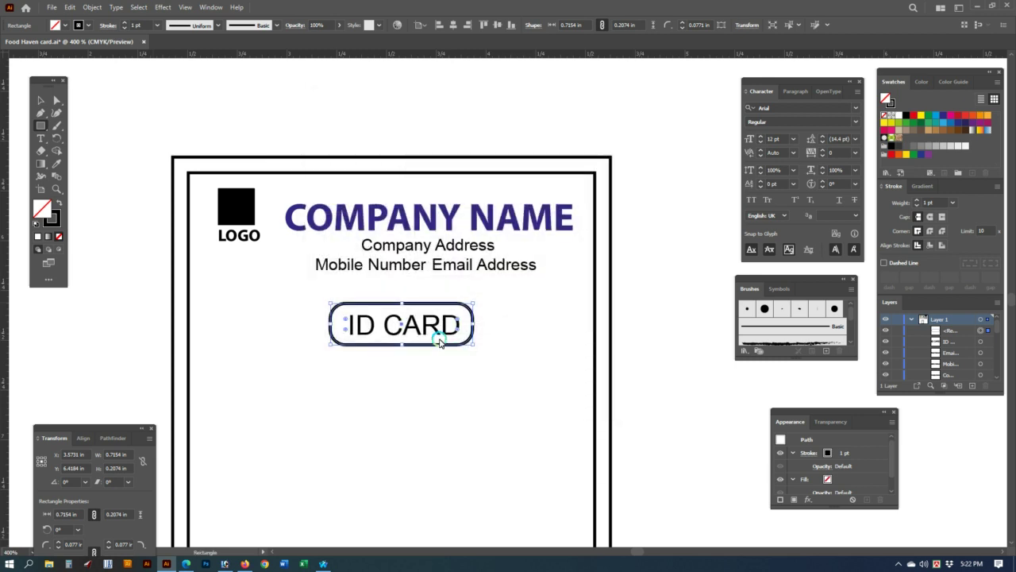
click(944, 118)
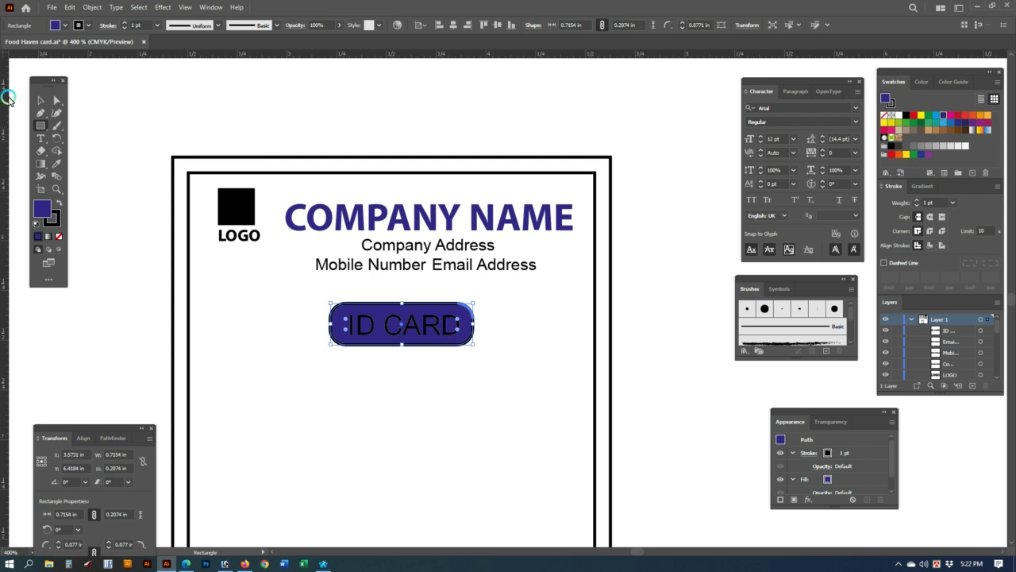
click(318, 334)
Make the ID CARD text white and bold
click(386, 331)
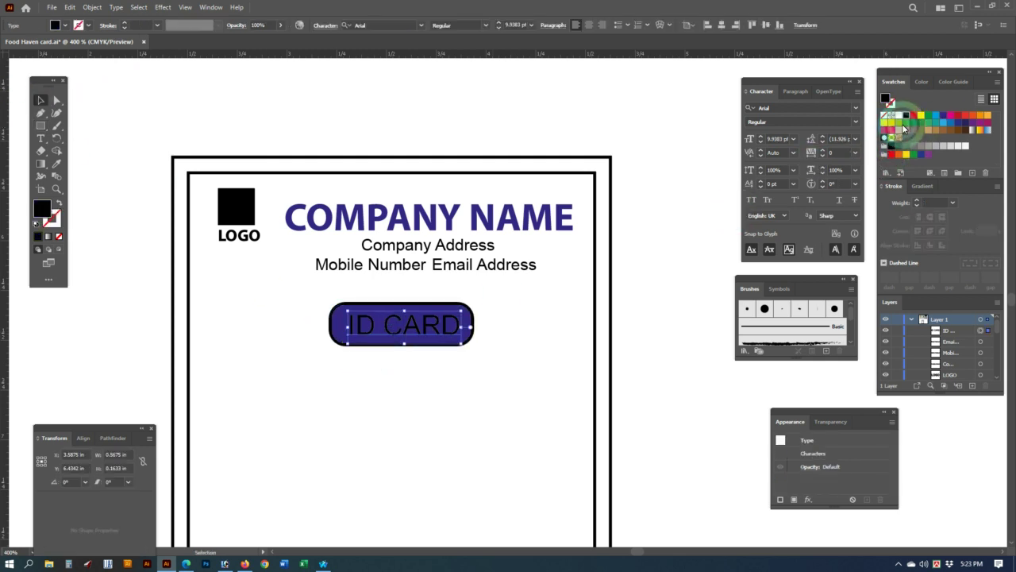
click(903, 116)
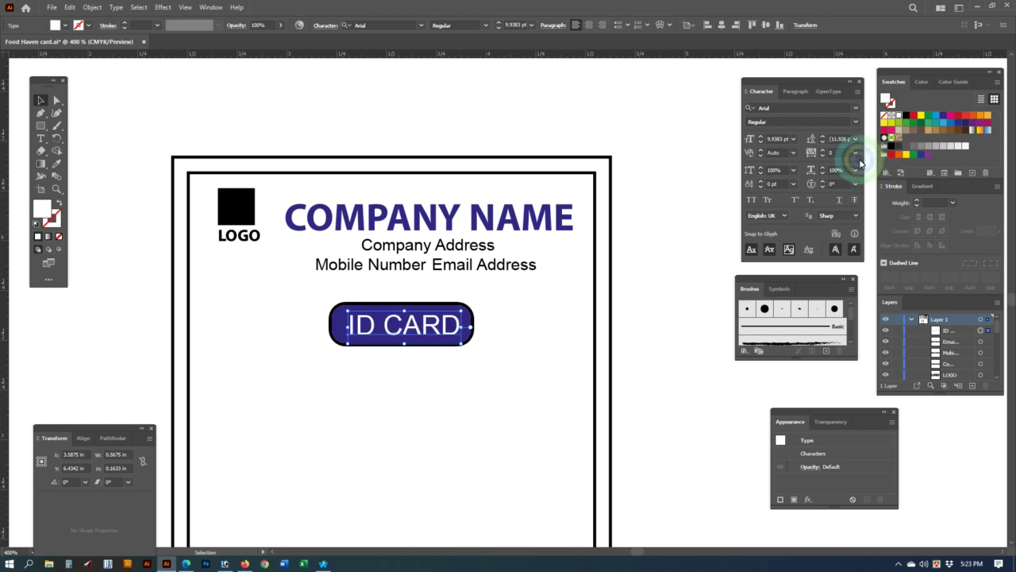
click(855, 124)
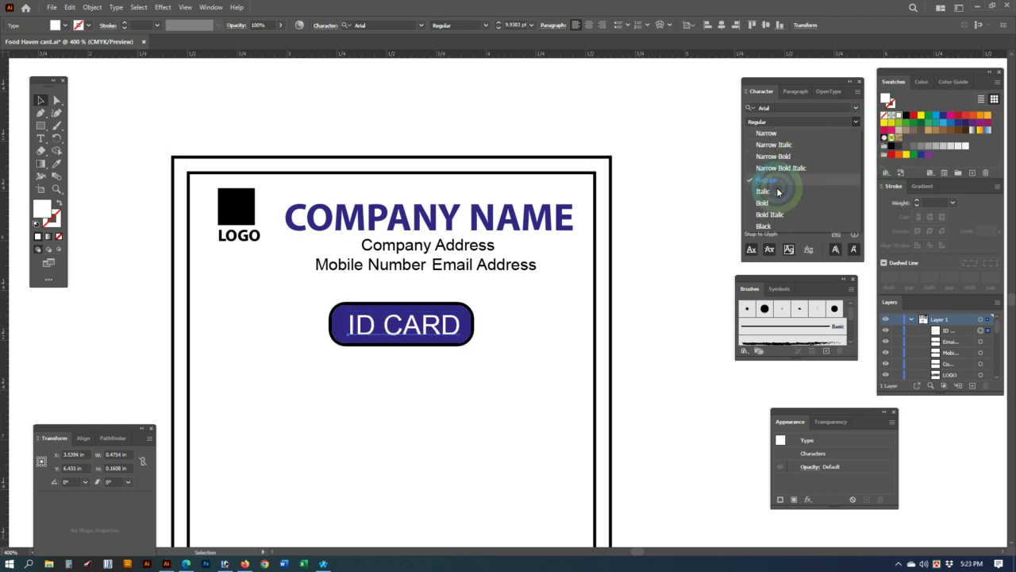
click(778, 262)
click(113, 238)
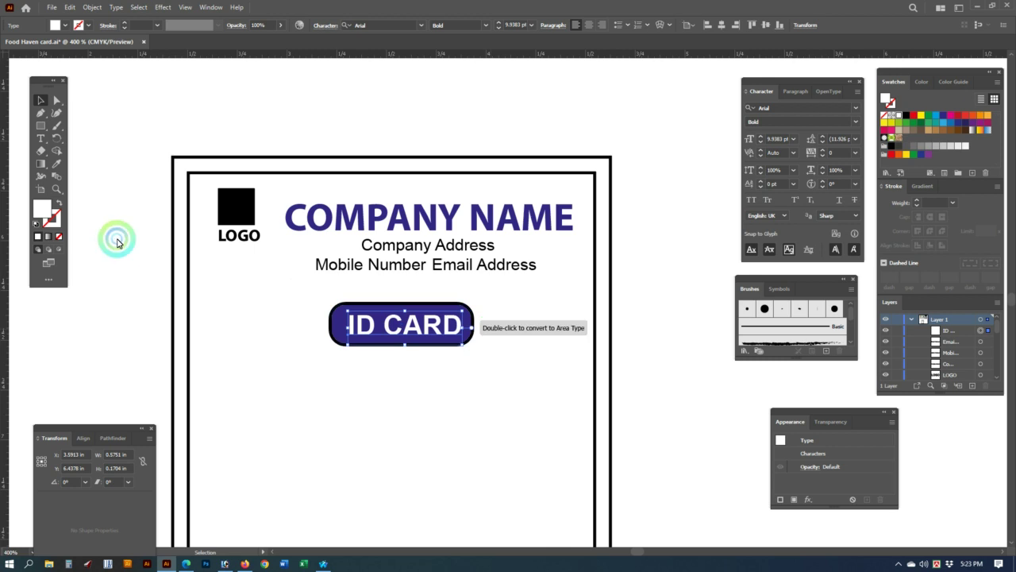
Remove the badge's black outline and centre it behind the ID CARD text
click(335, 324)
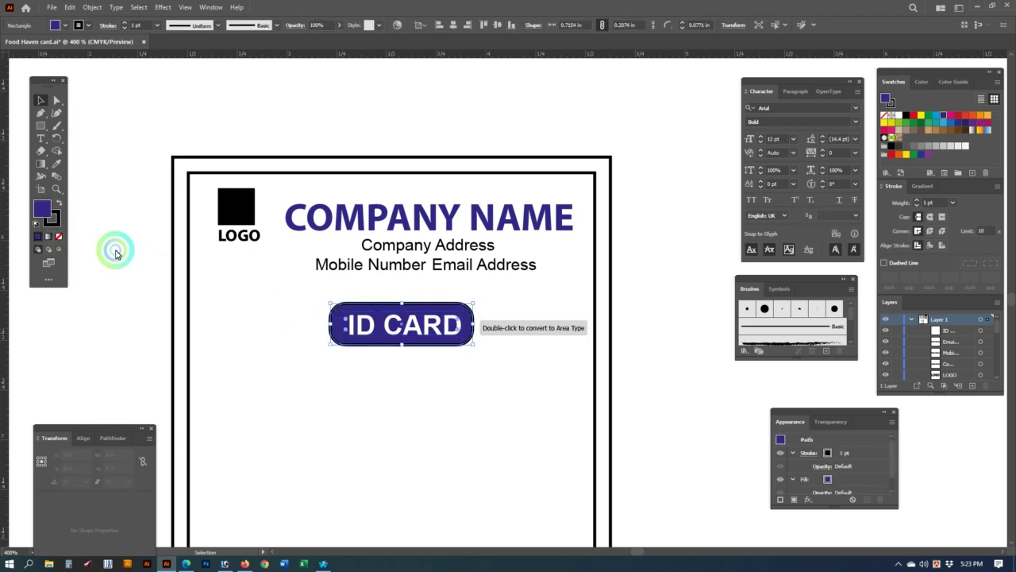
click(51, 223)
click(159, 286)
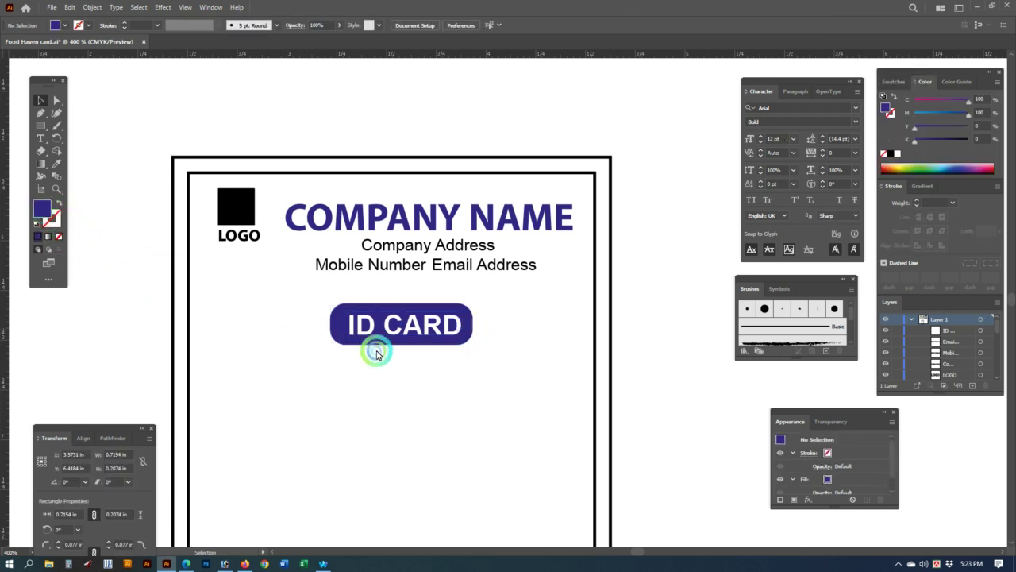
click(334, 328)
drag(332, 329, 339, 328)
drag(426, 325, 435, 316)
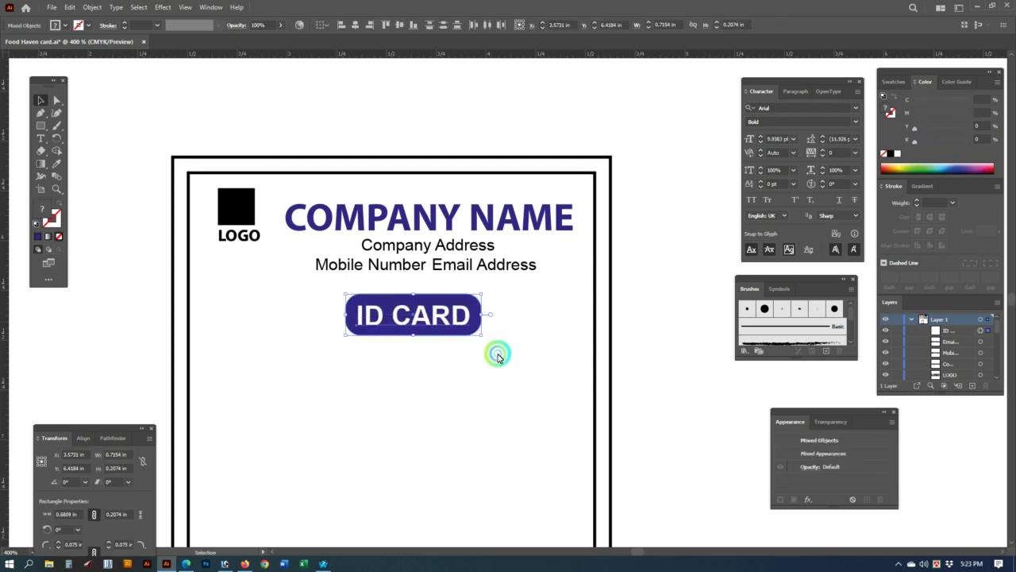
click(500, 386)
Drop a copy of Mobile Number below the badge, then delete that copied text
drag(499, 386, 473, 276)
alt+drag(432, 158, 369, 285)
triple_click(389, 282)
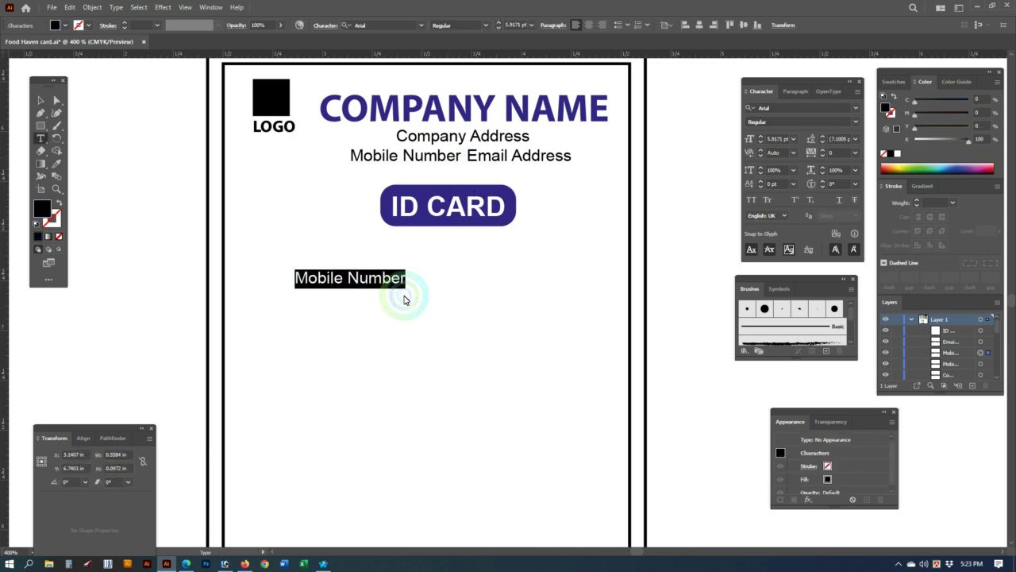
key(Escape)
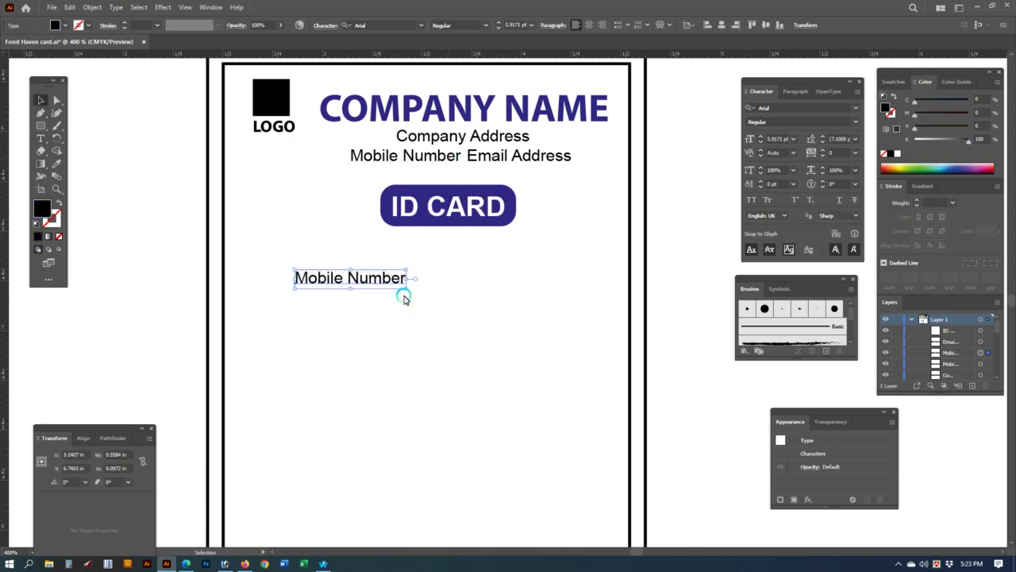
key(Delete)
Draw an outlined, unfilled picture box below the ID CARD badge
key(m)
mouse_move(350, 270)
mouse_down()
mouse_move(516, 451)
mouse_move(523, 473)
mouse_up()
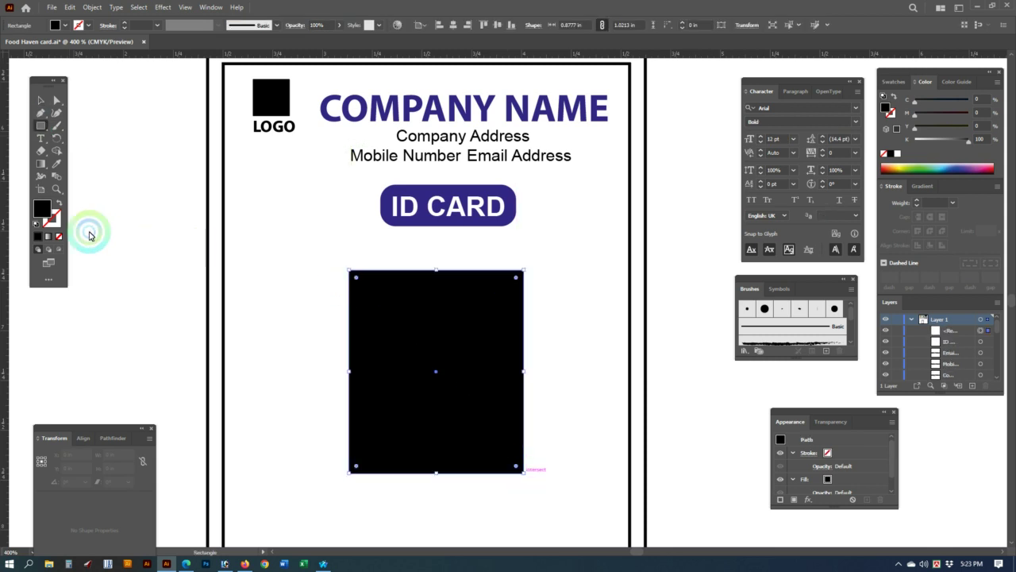
click(45, 225)
Add a 'Pucture' label centred inside the picture box
click(40, 137)
click(292, 324)
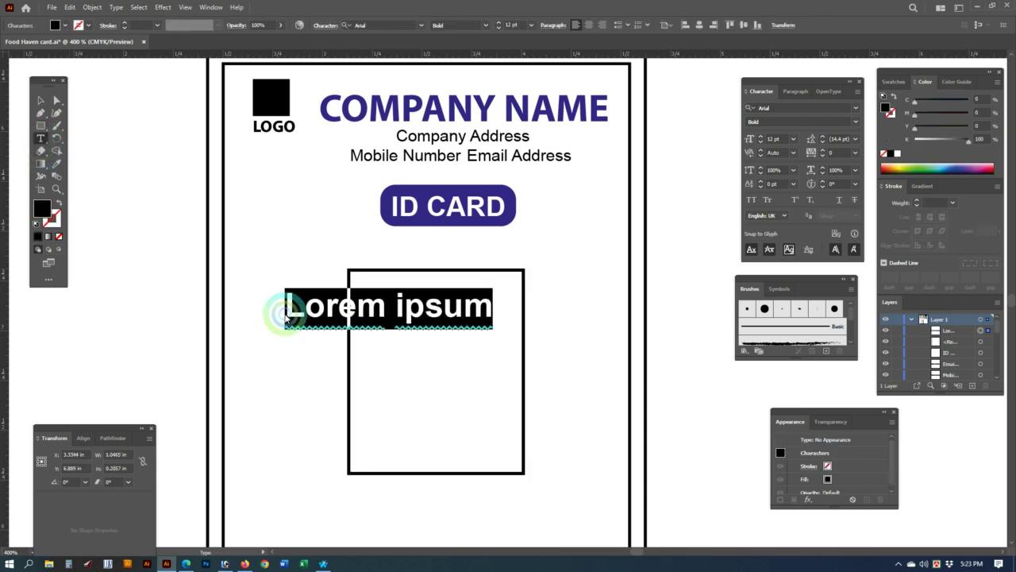
text(pIC)
key(BackSpace)
key(BackSpace)
text(Pucture)
key(Escape)
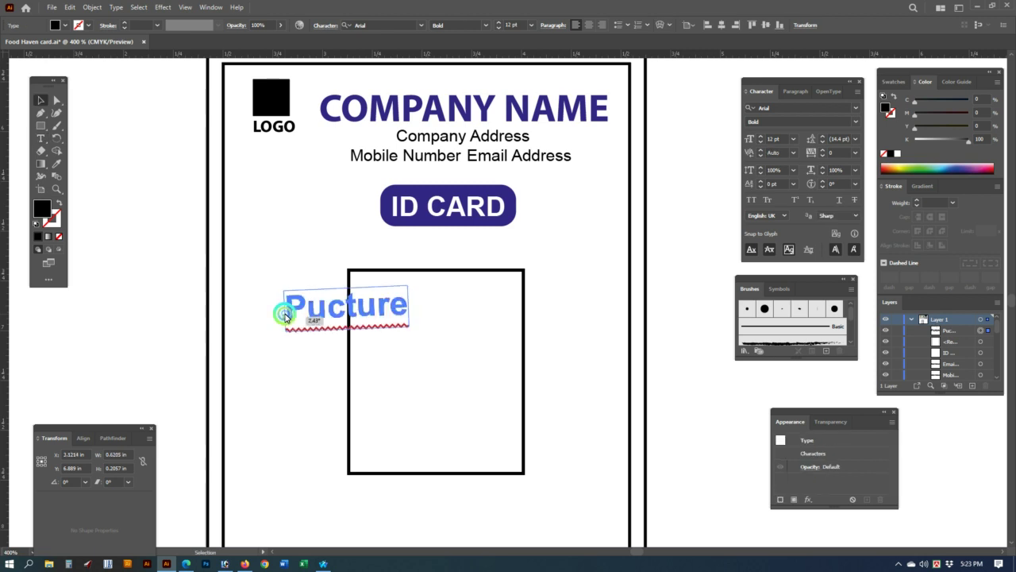
mouse_move(286, 314)
mouse_down()
mouse_move(340, 312)
mouse_move(427, 355)
mouse_up()
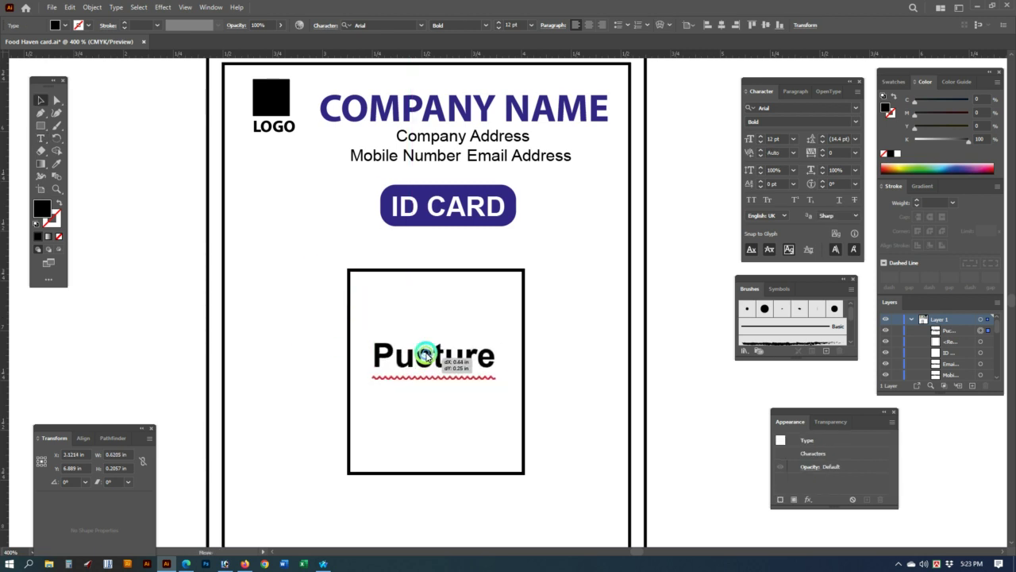
Place a copy of the label lower on the card and begin retyping it
key(ctrl+minus)
scroll(426, 317, down, 3)
drag(426, 215, 438, 235)
drag(419, 364, 386, 363)
double_click(386, 364)
text(Designatin)
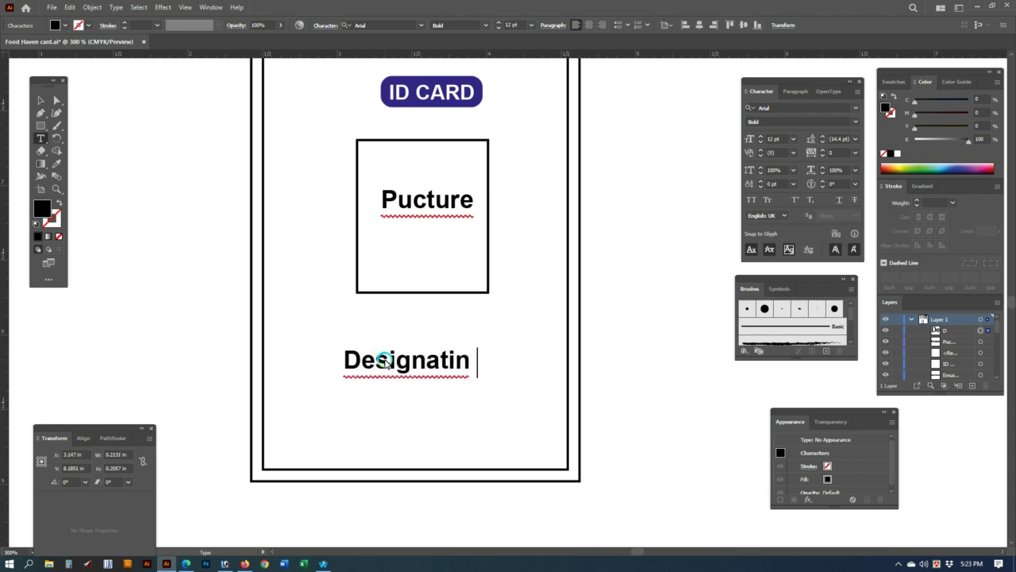
Finish the copied label, opening and dismissing its right-click menus
key(Escape)
right_click(390, 362)
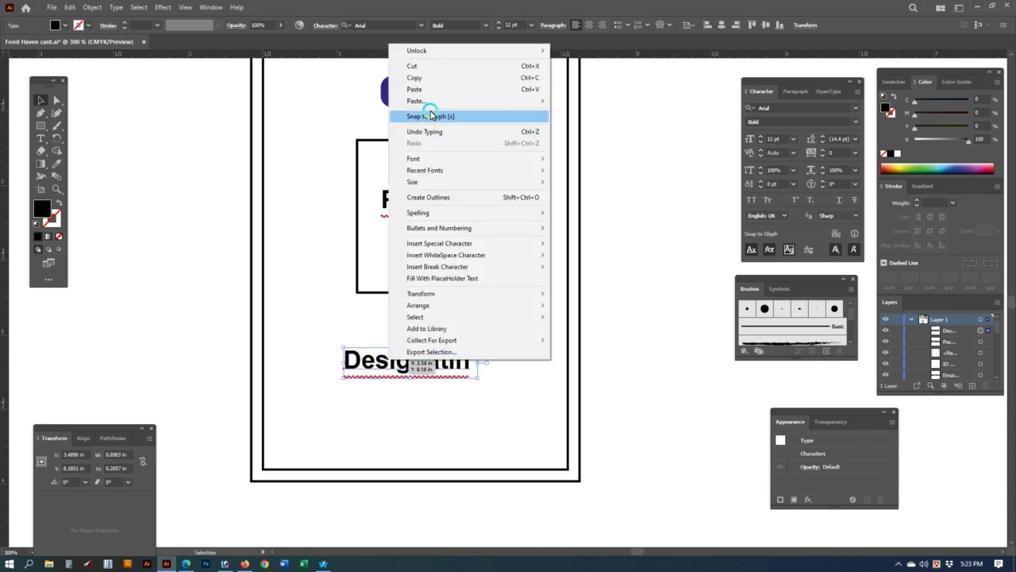
click(659, 166)
right_click(410, 362)
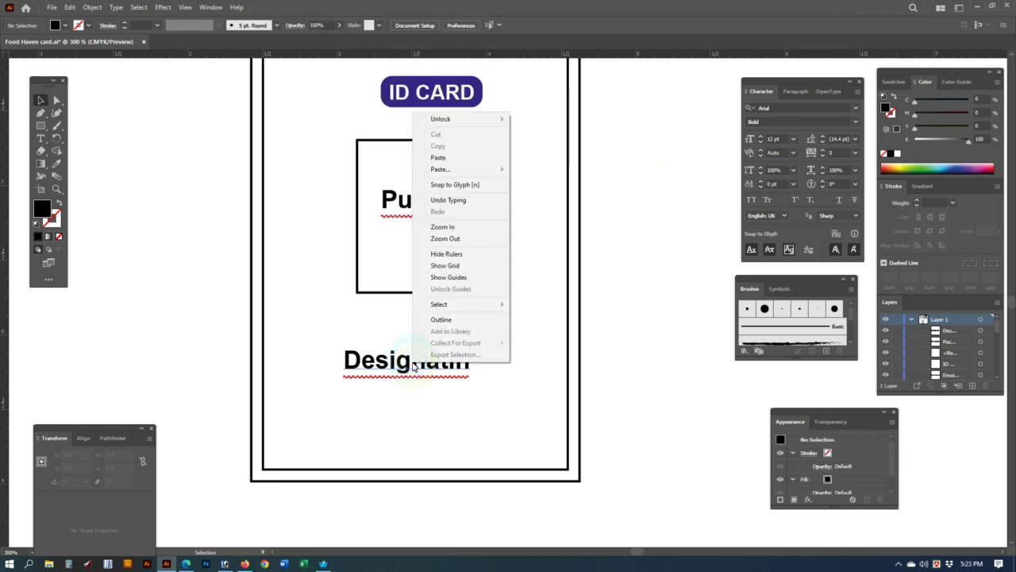
click(458, 195)
Replace the word Designatin with the Name line text
double_click(402, 357)
double_click(442, 370)
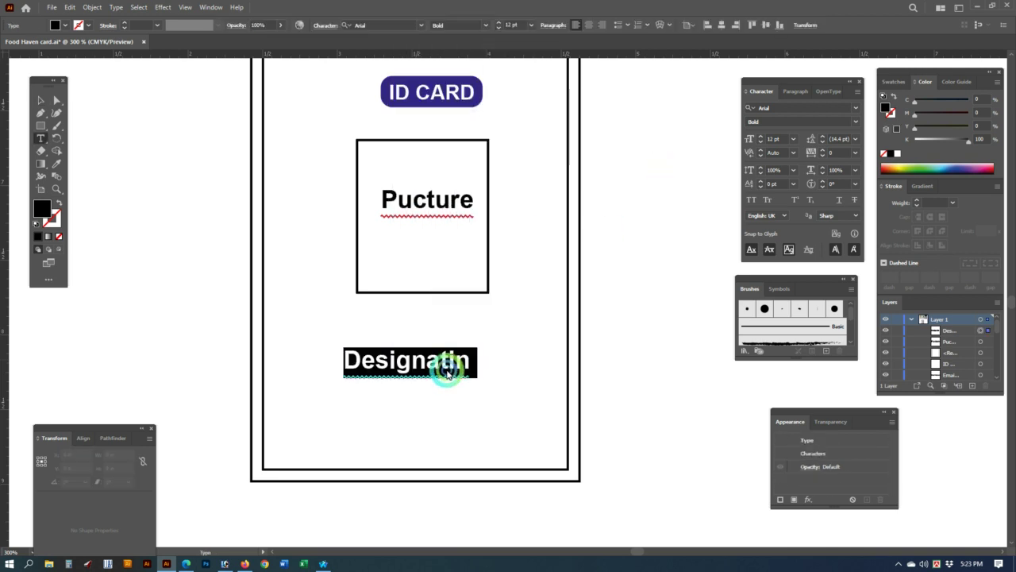
text(Des)
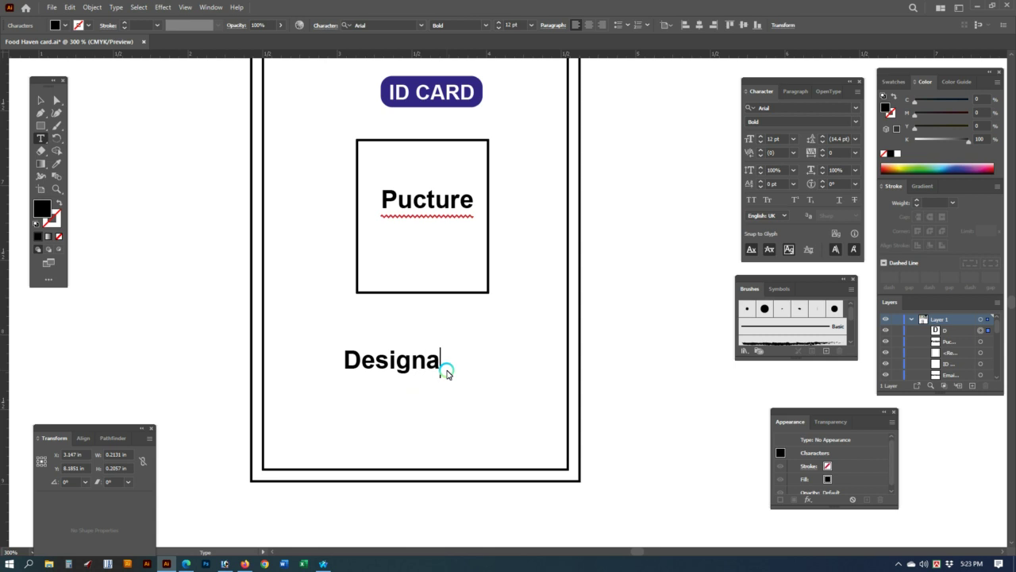
key(BackSpace)
key(BackSpace)
key(BackSpace)
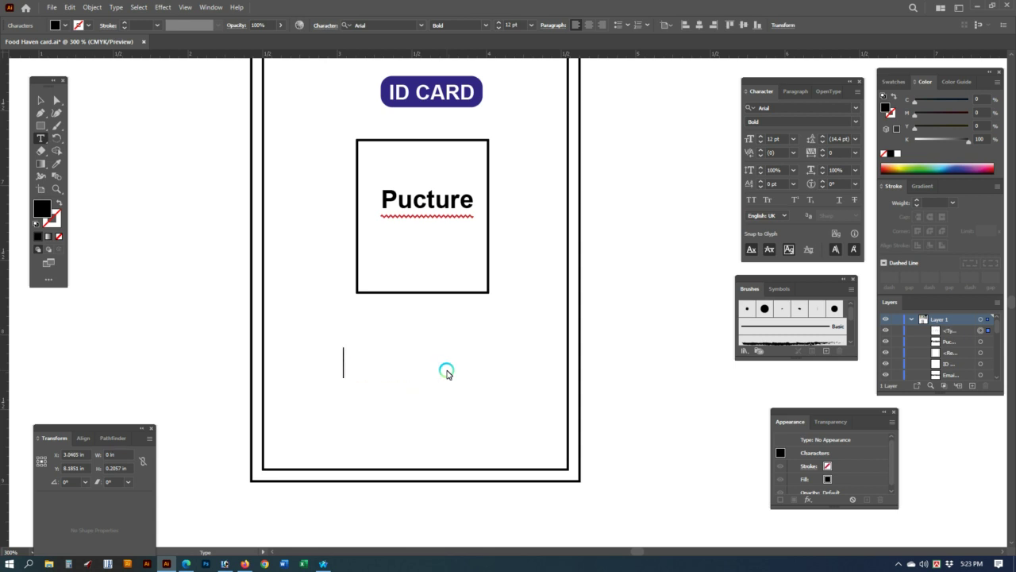
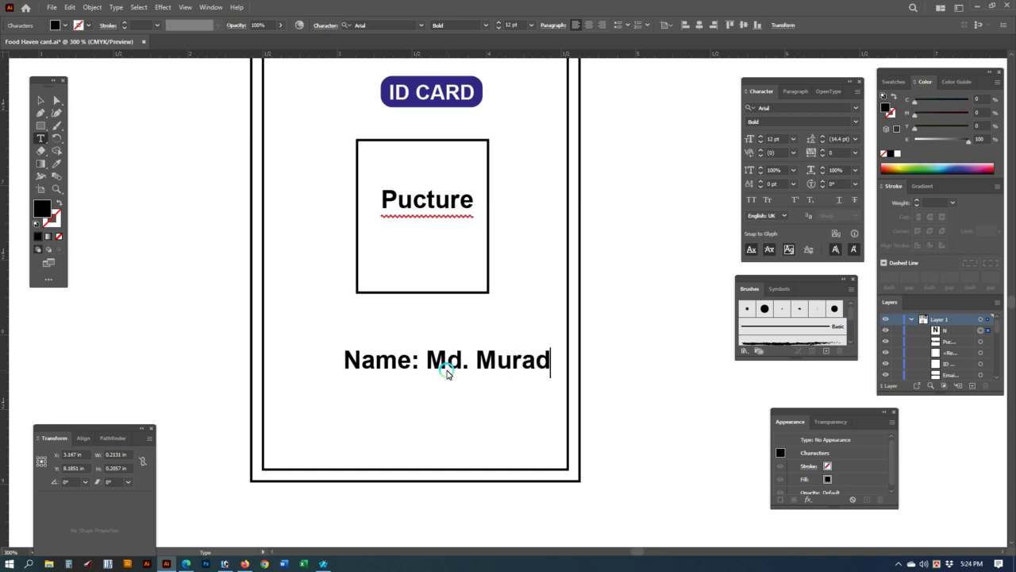
key(Escape)
Move the Name line under the picture box in Regular weight and start a Desig line
drag(447, 373, 401, 342)
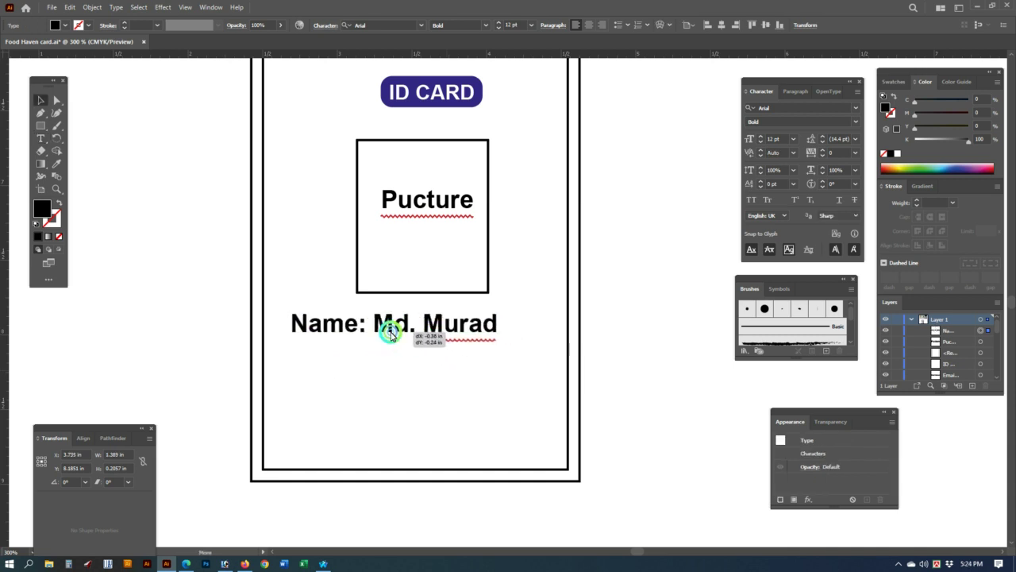
click(855, 121)
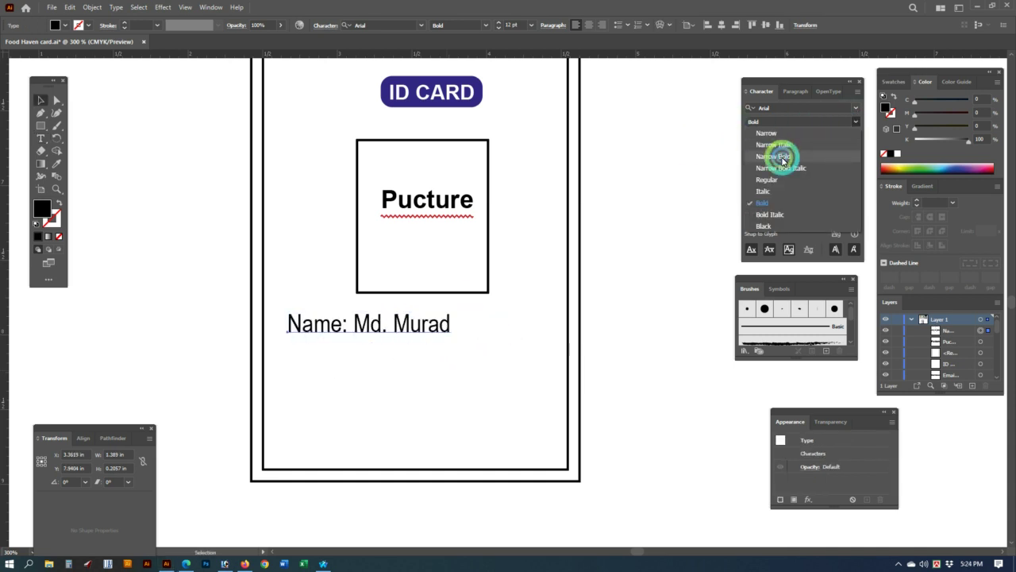
click(780, 184)
double_click(476, 329)
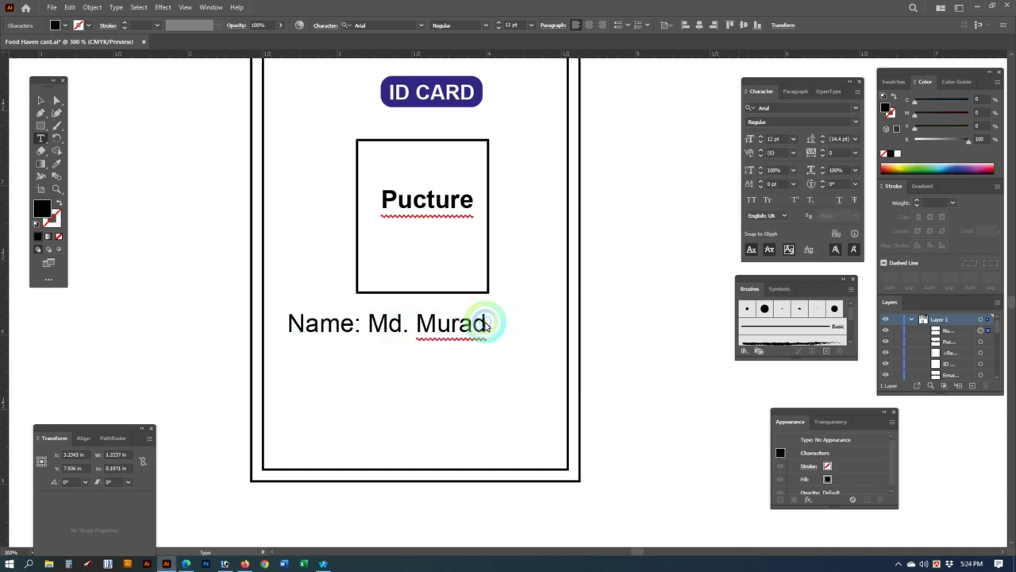
key(Return)
text(Desig: Denera)
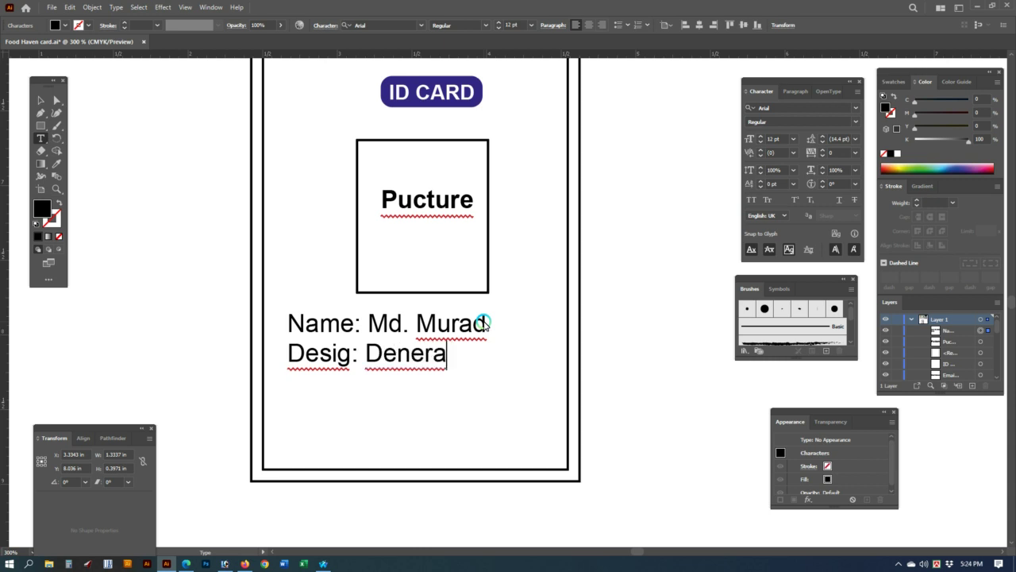
Fix the misspelled word after Desig: and colour the B+ value orange
key(BackSpace)
key(BackSpace)
key(BackSpace)
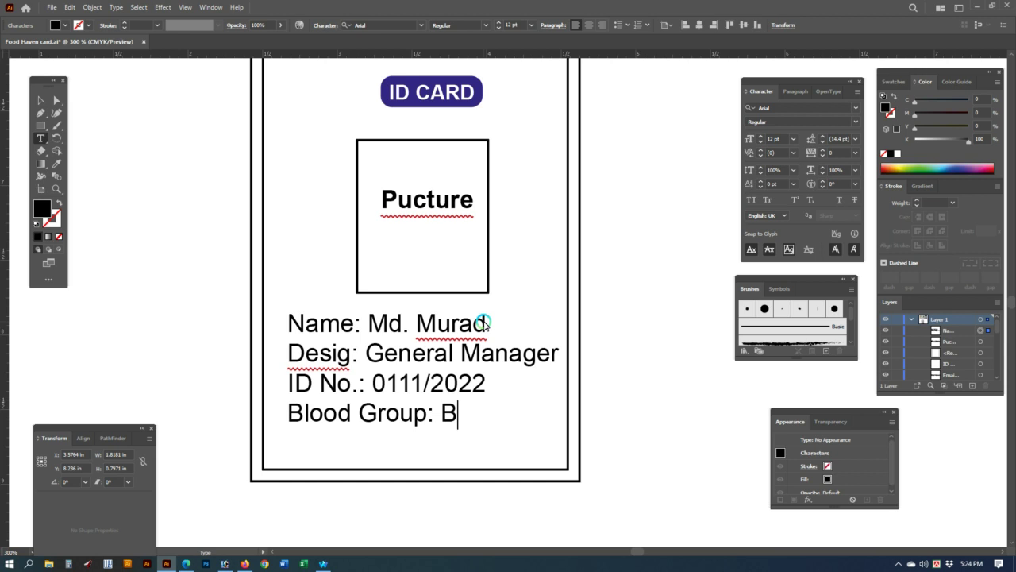
mouse_move(467, 369)
mouse_down()
mouse_move(470, 414)
mouse_move(526, 410)
mouse_up()
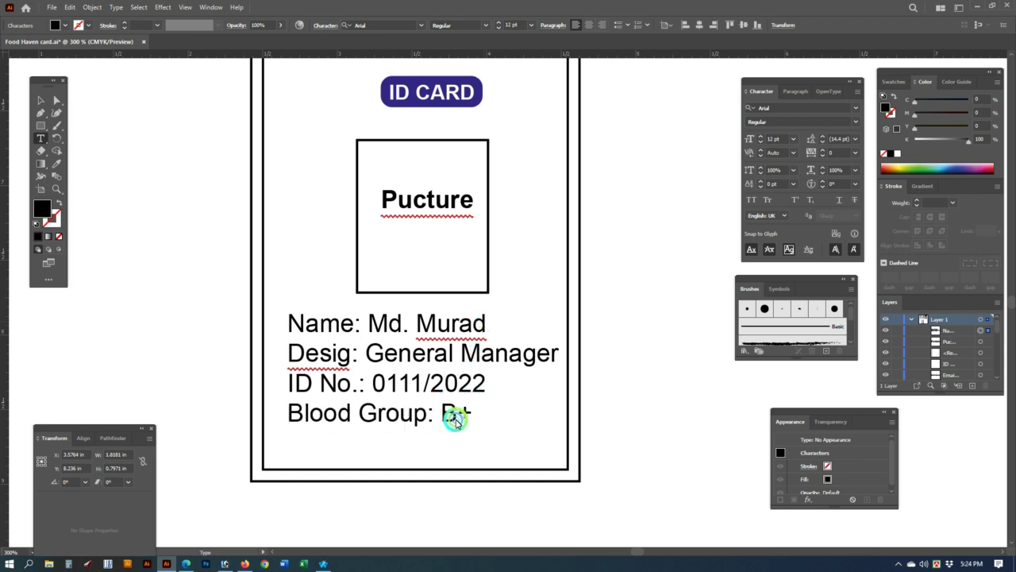
click(889, 169)
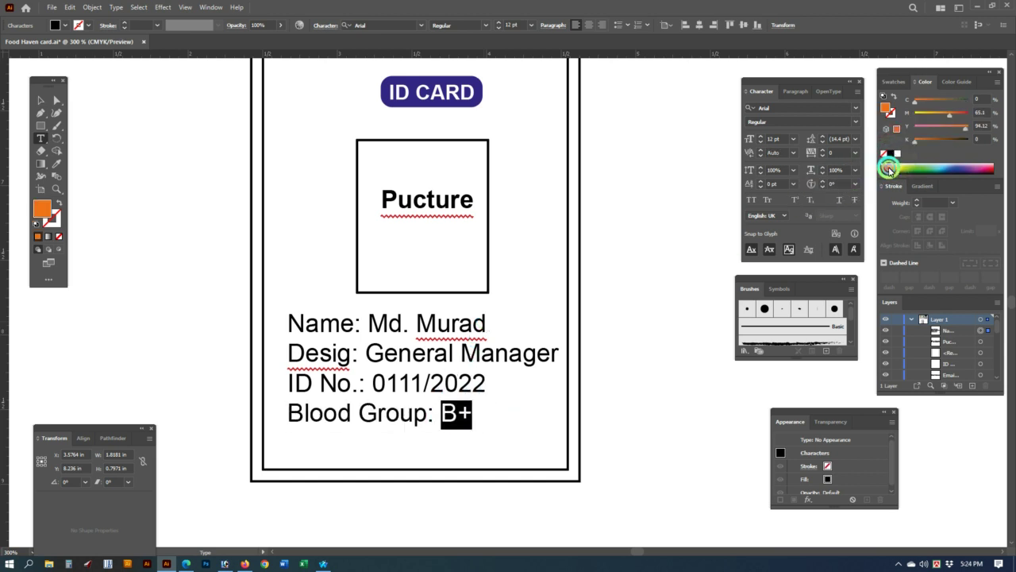
key(Escape)
Shrink the details block slightly and recolour B+ red from the swatches
click(537, 437)
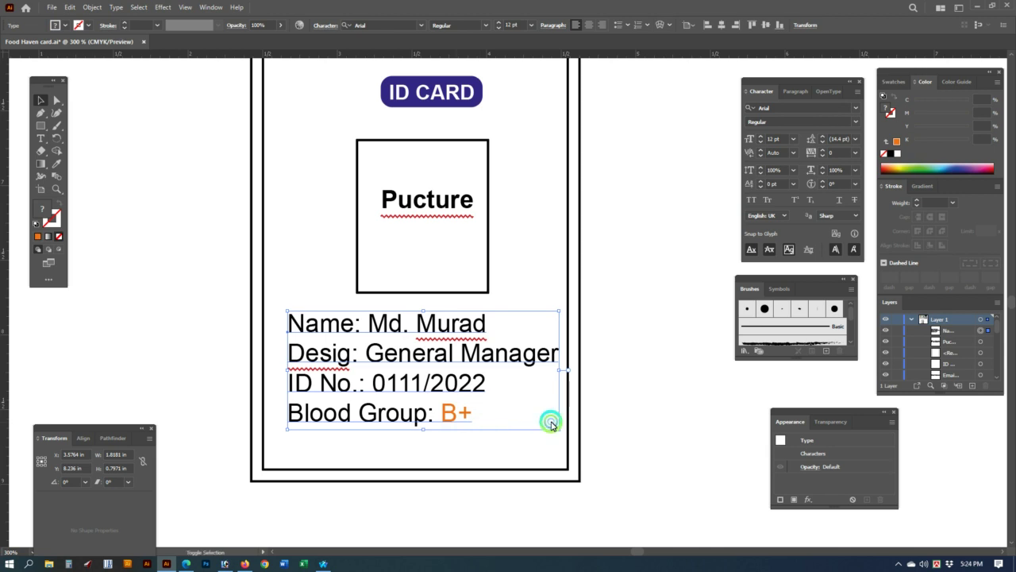
drag(556, 424, 468, 359)
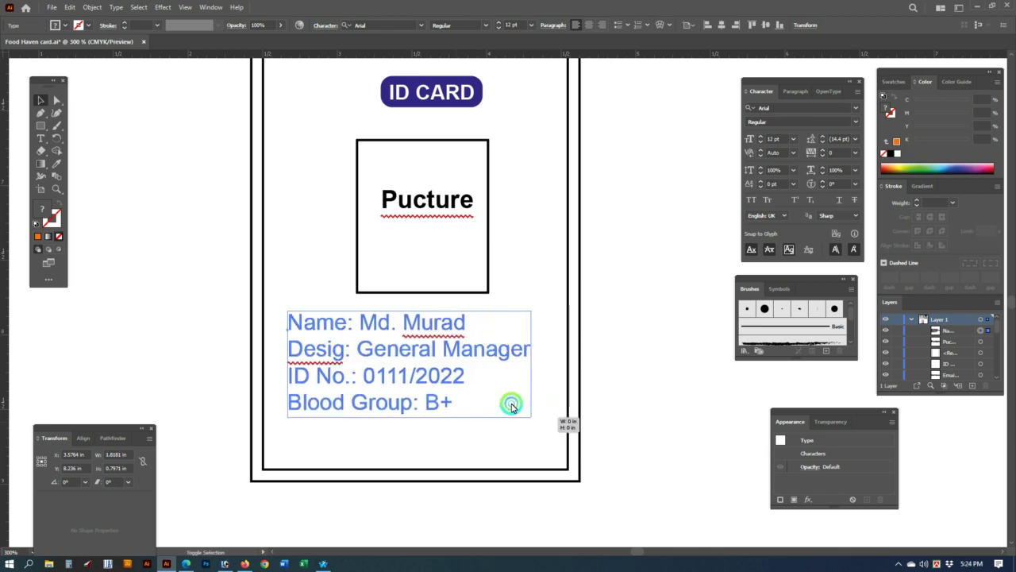
double_click(454, 354)
double_click(432, 395)
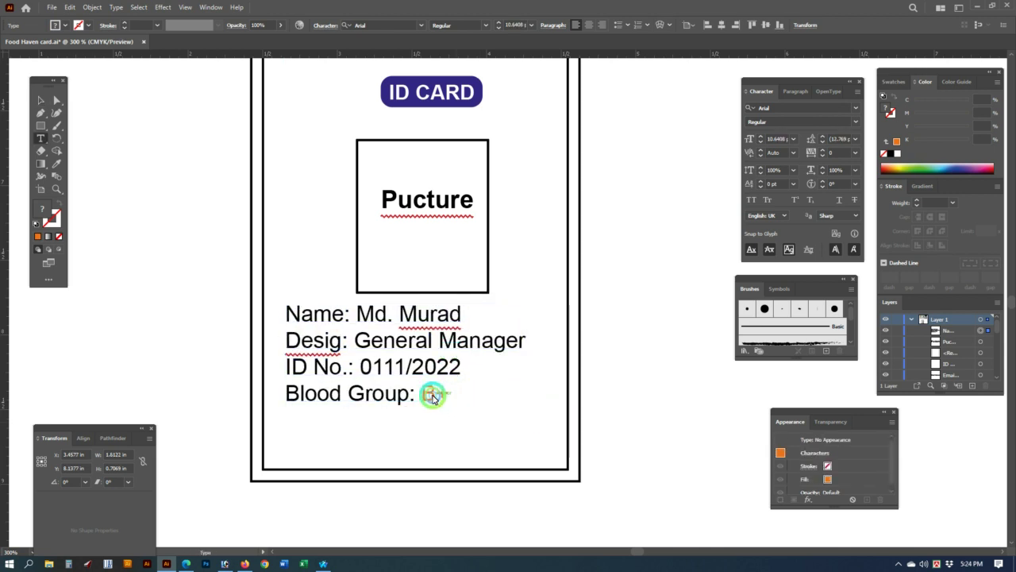
click(794, 91)
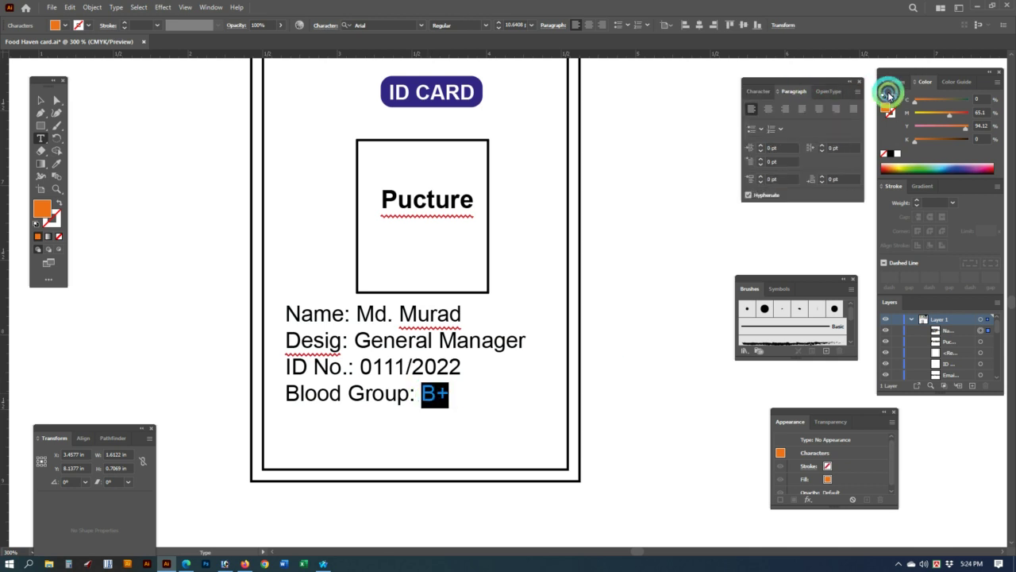
click(889, 82)
click(913, 115)
key(Escape)
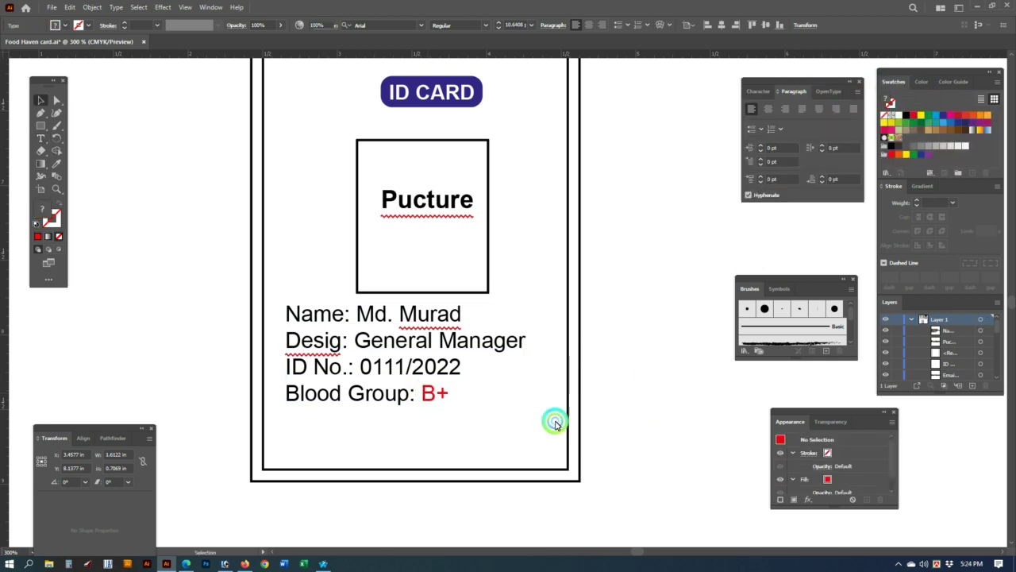
click(40, 137)
Type the Authorize Signature caption to the left of the card
click(125, 219)
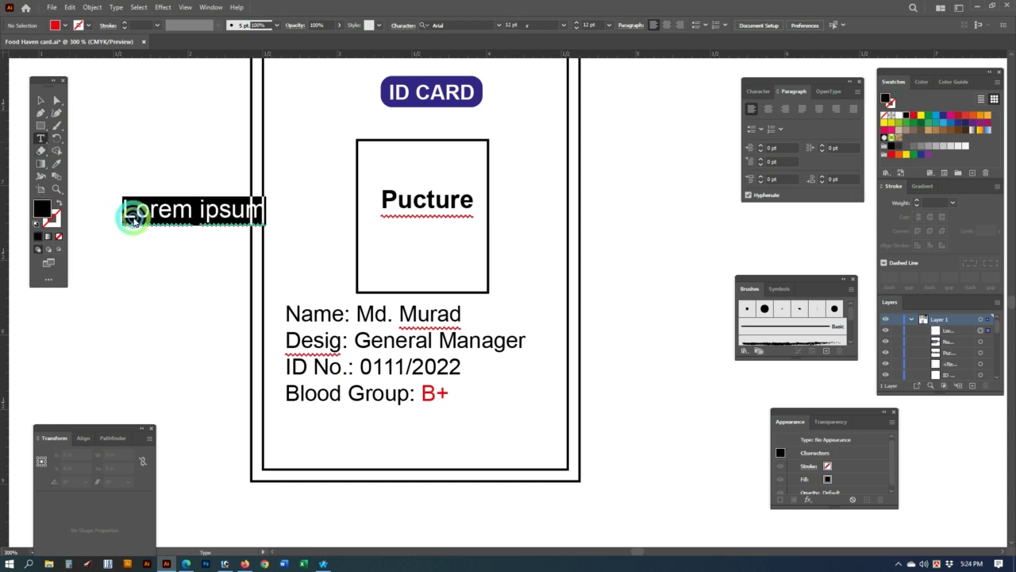
text(Authori)
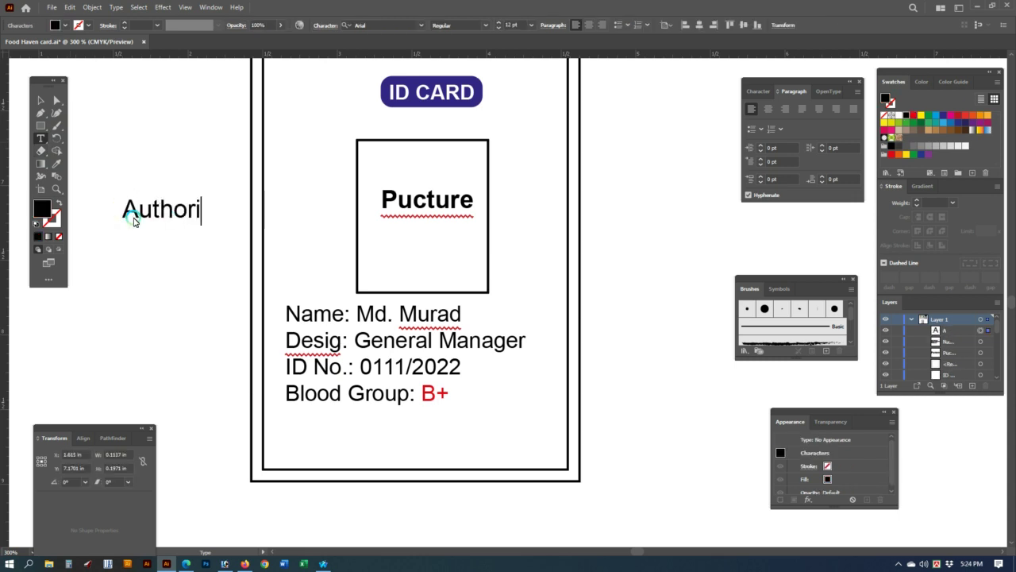
text(re)
key(Escape)
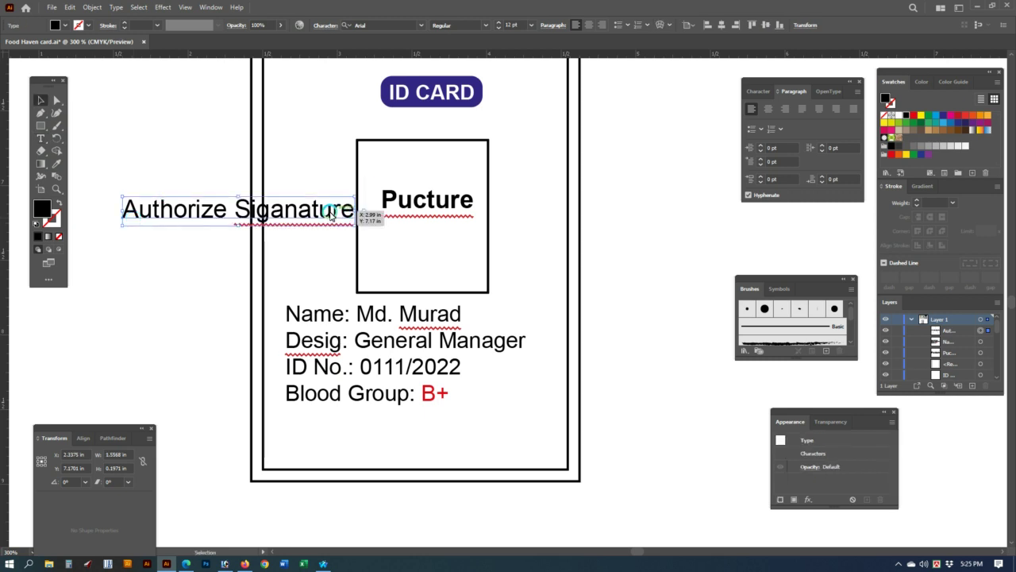
right_click(332, 215)
click(277, 239)
Correct the misspelled Siganature to Signature using the spelling suggestion
double_click(290, 211)
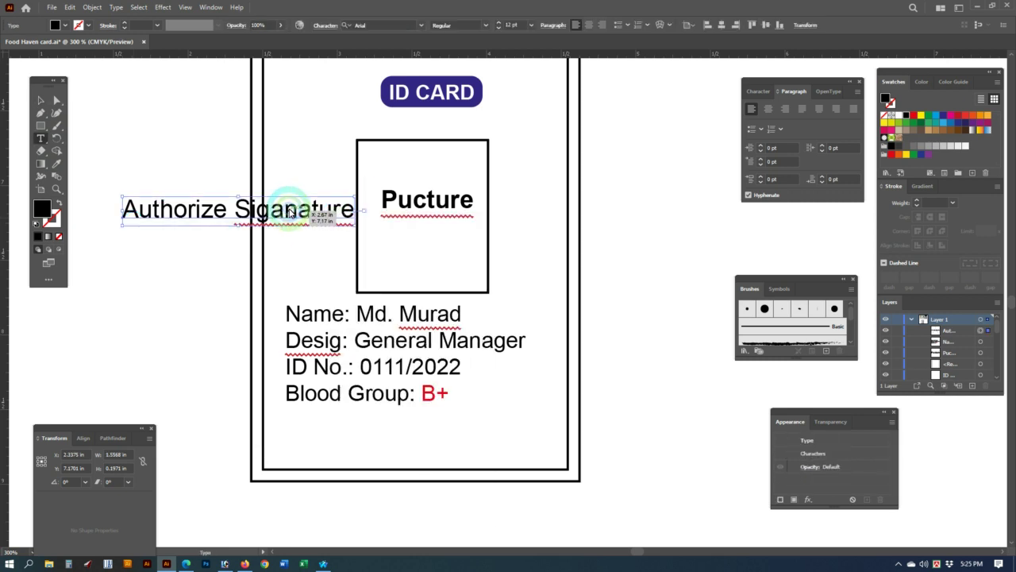
right_click(290, 212)
click(326, 220)
key(Escape)
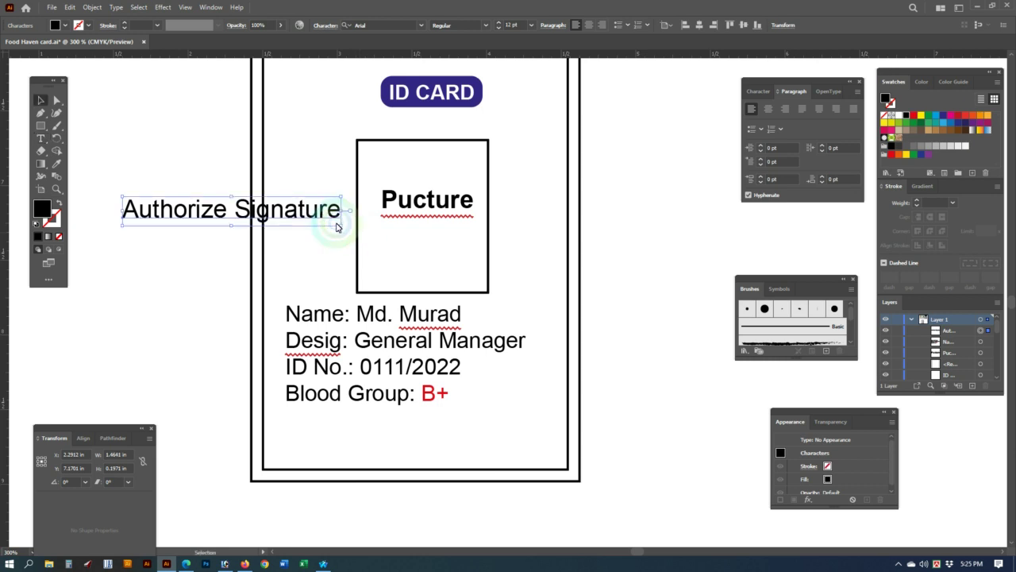
Narrow the caption and move it into the card's bottom-right corner
drag(341, 220, 262, 215)
drag(200, 204, 517, 453)
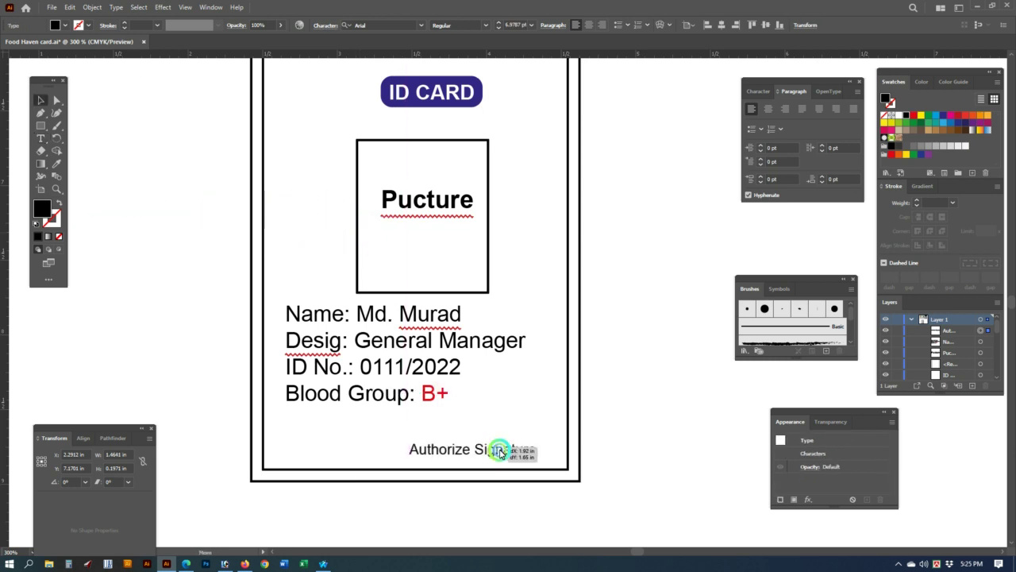
click(657, 445)
click(56, 125)
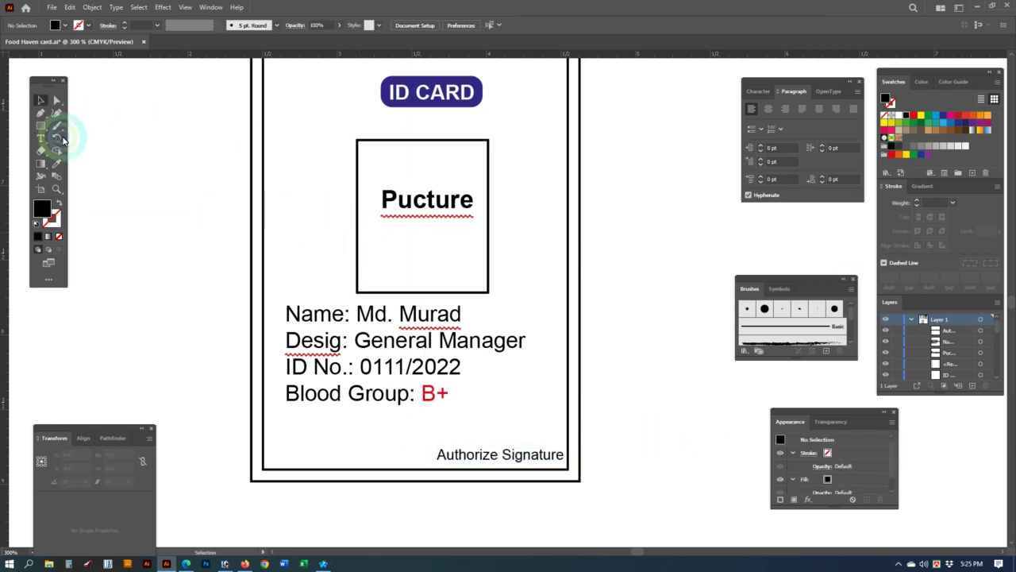
Try a thick Paintbrush stroke over the caption, then delete it
drag(492, 441, 533, 431)
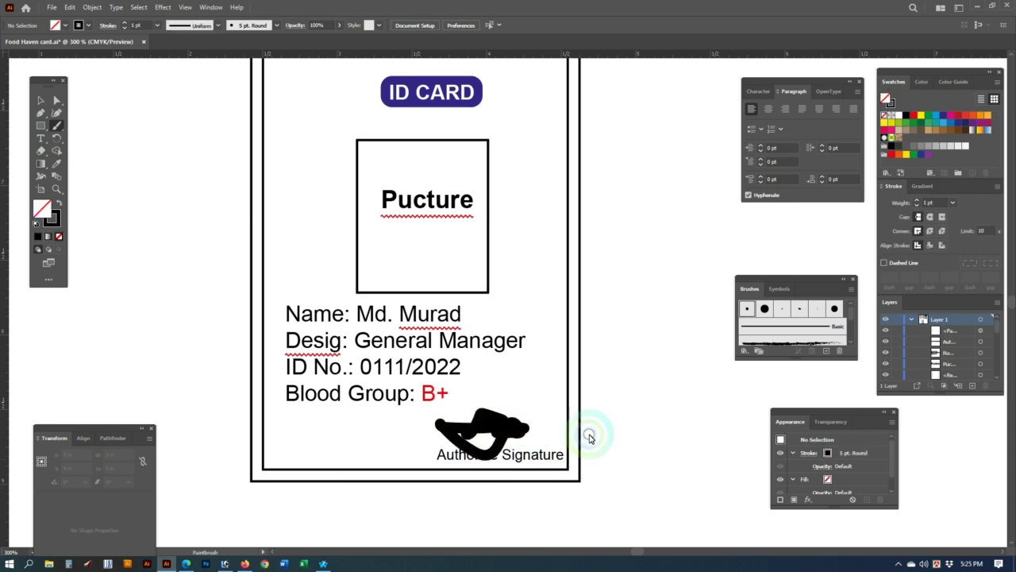
click(40, 100)
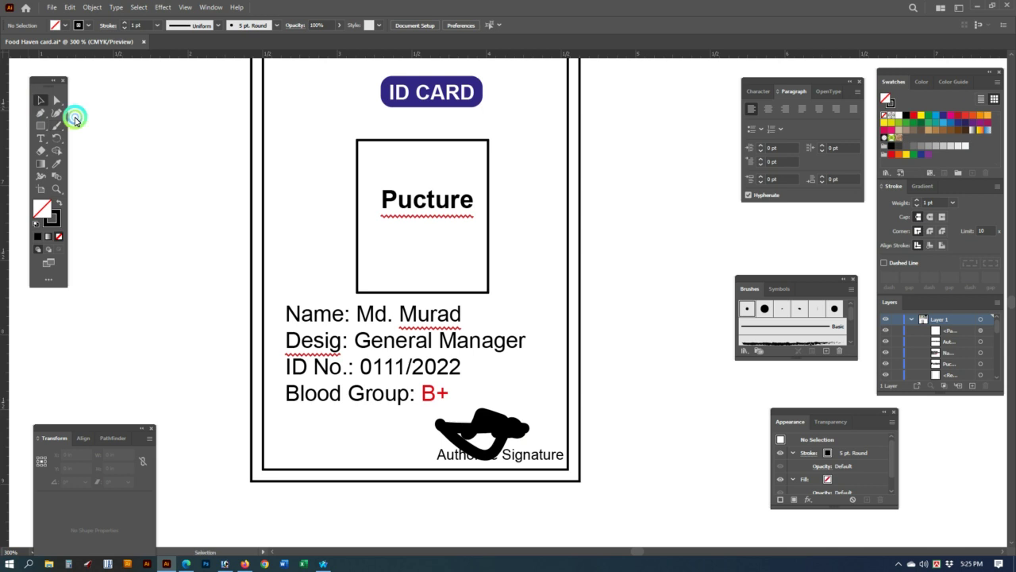
click(524, 421)
key(Delete)
Scribble a thin Pencil signature just above the caption and nudge it into place
click(64, 126)
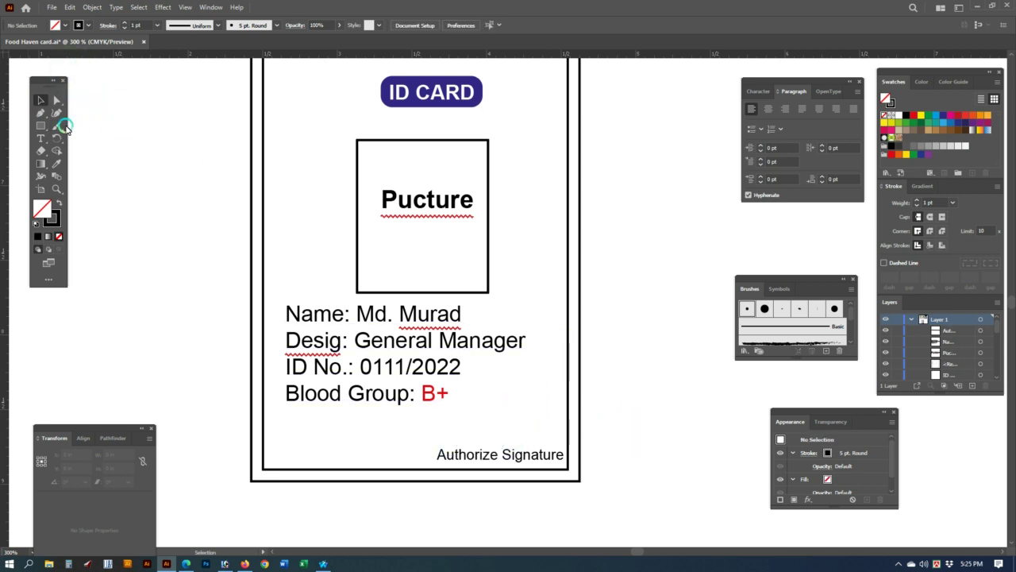
mouse_move(57, 124)
mouse_down()
mouse_move(90, 128)
mouse_move(102, 151)
mouse_up()
mouse_move(477, 434)
mouse_down()
mouse_move(551, 451)
mouse_move(588, 442)
mouse_up()
click(35, 100)
click(670, 453)
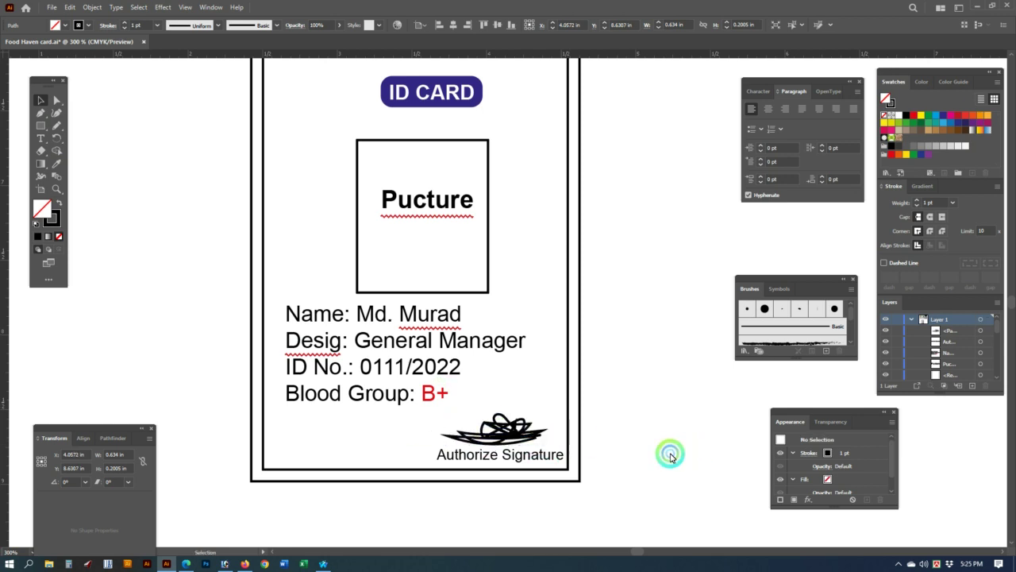
scroll(556, 426, up, 2)
scroll(481, 283, down, 3)
scroll(481, 280, down, 2)
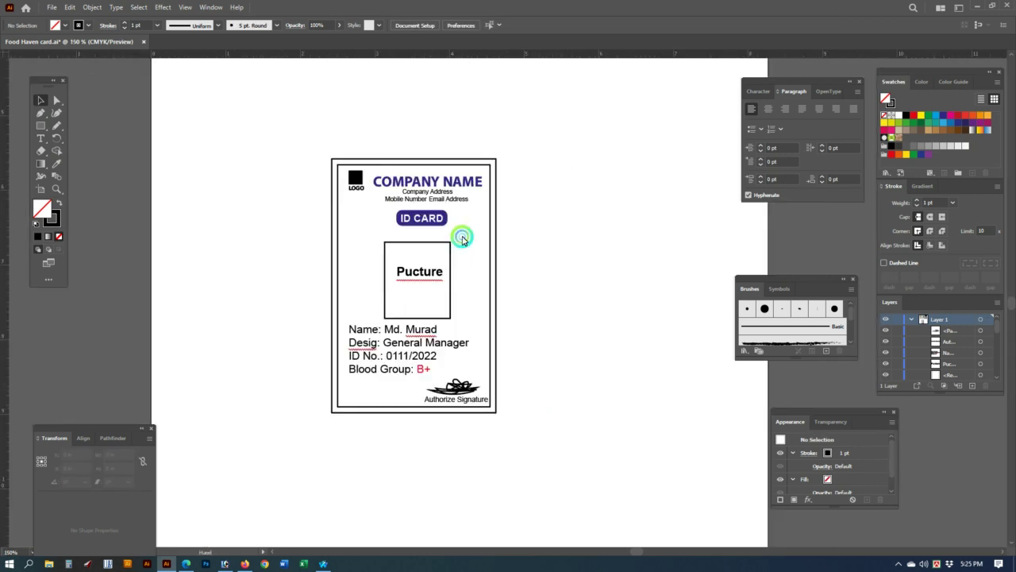
scroll(463, 234, right, 2)
scroll(487, 254, down, 2)
scroll(680, 261, up, 1)
click(641, 289)
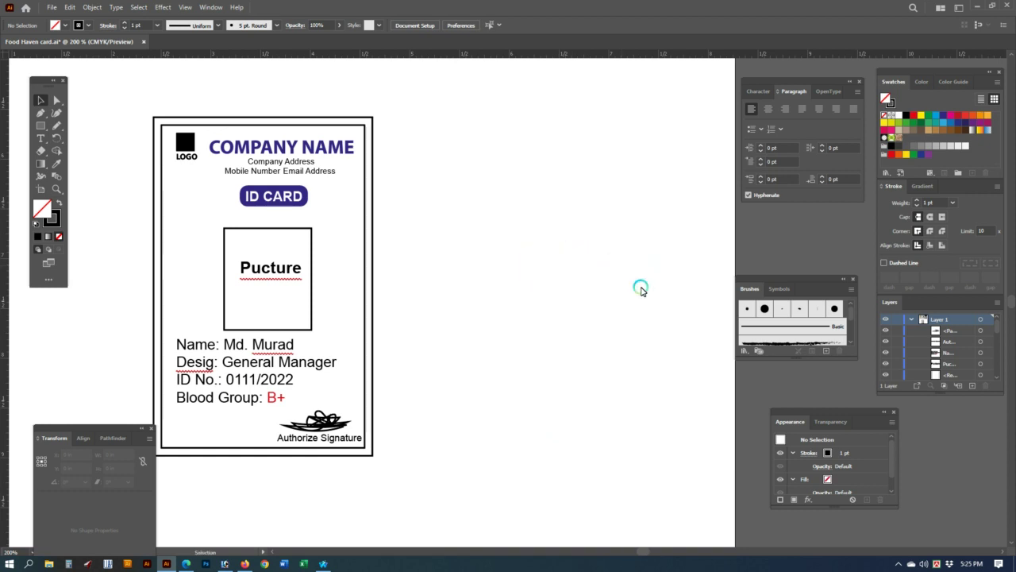
scroll(465, 291, down, 2)
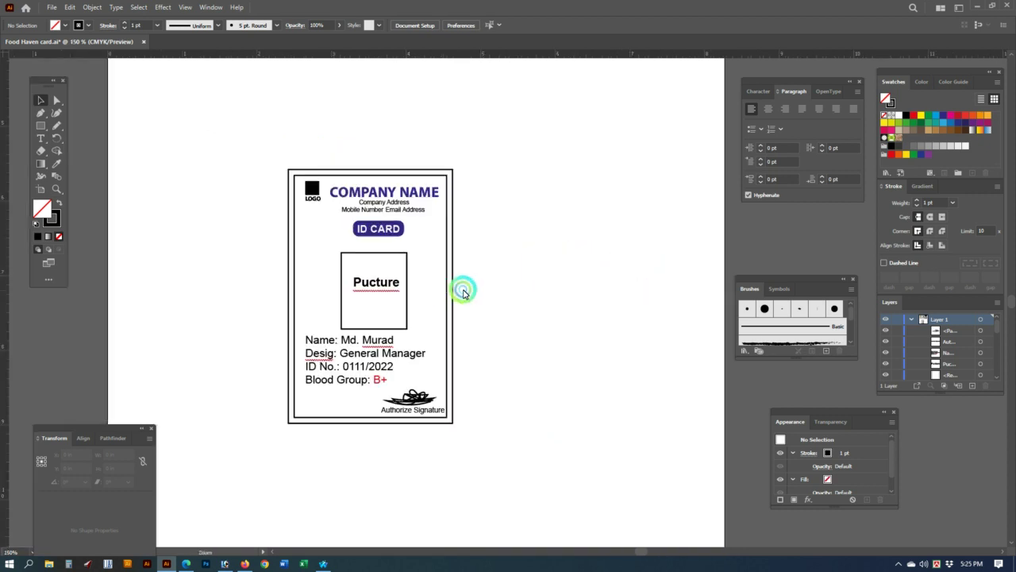
scroll(500, 289, up, 1)
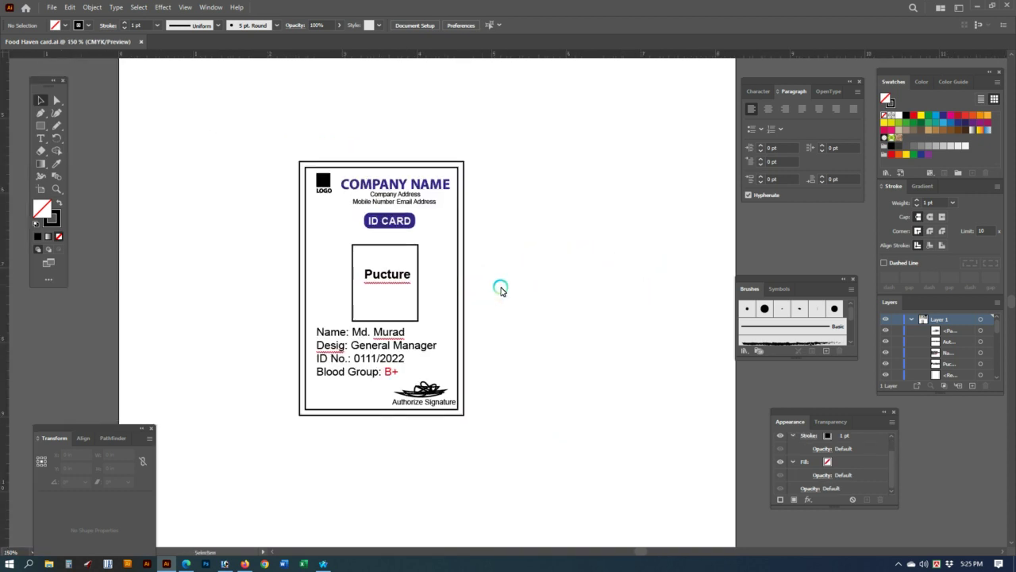
click(908, 547)
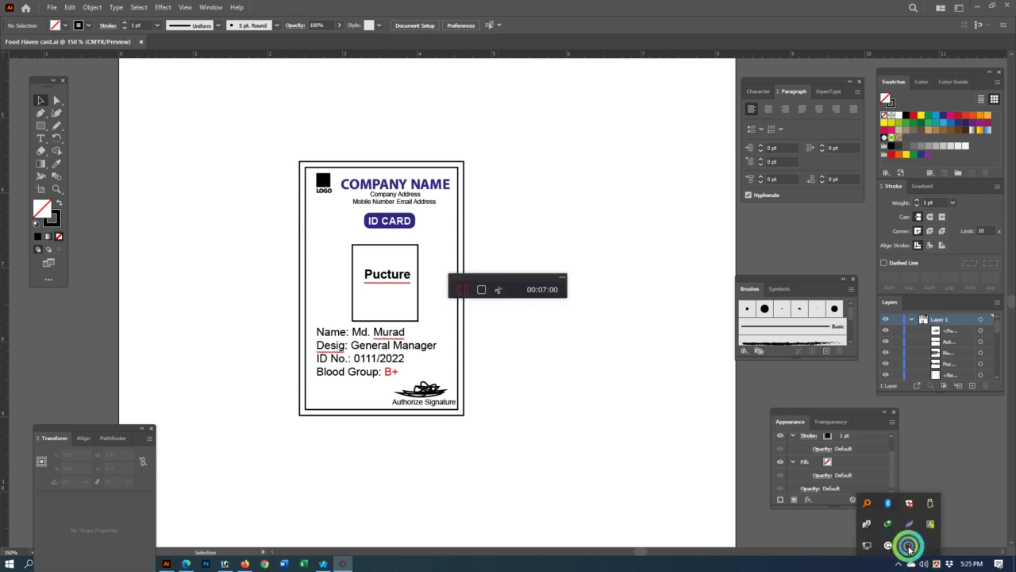